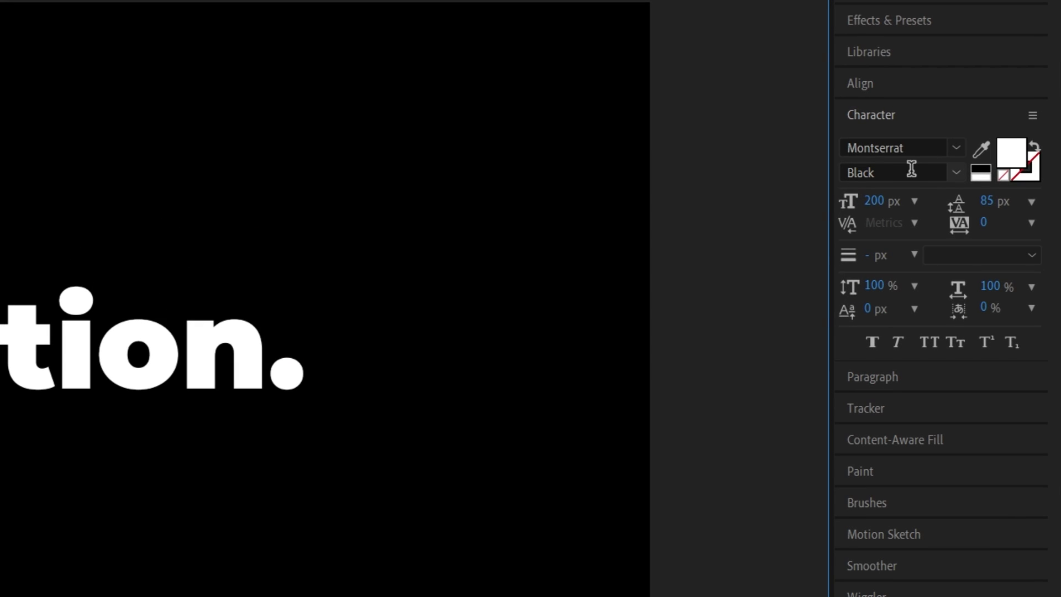
Show the paragraph alignment and indent settings for the 'Motion.' text.
{"action": "left_click", "coordinate": [895, 374]}
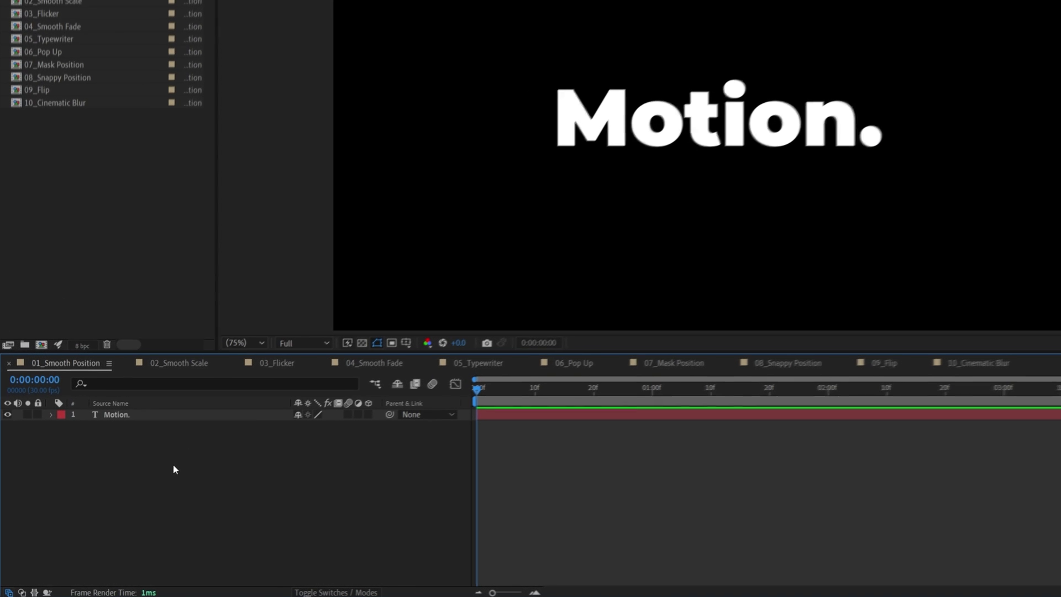
Add a per-character text animator with Position and Opacity properties.
{"action": "left_click", "coordinate": [39, 455]}
{"action": "left_click", "coordinate": [377, 425]}
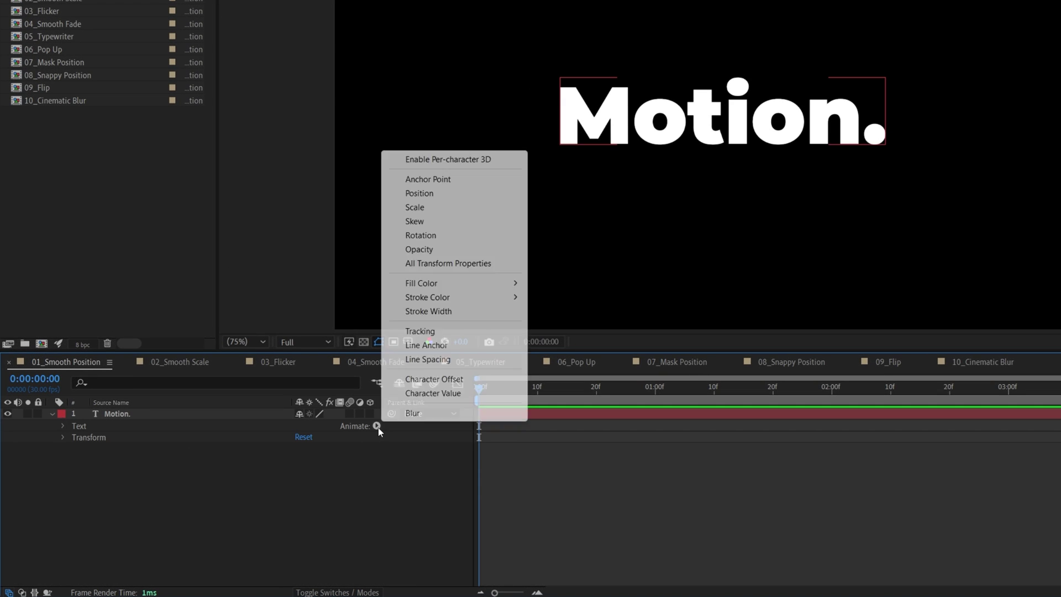
{"action": "left_click", "coordinate": [442, 195]}
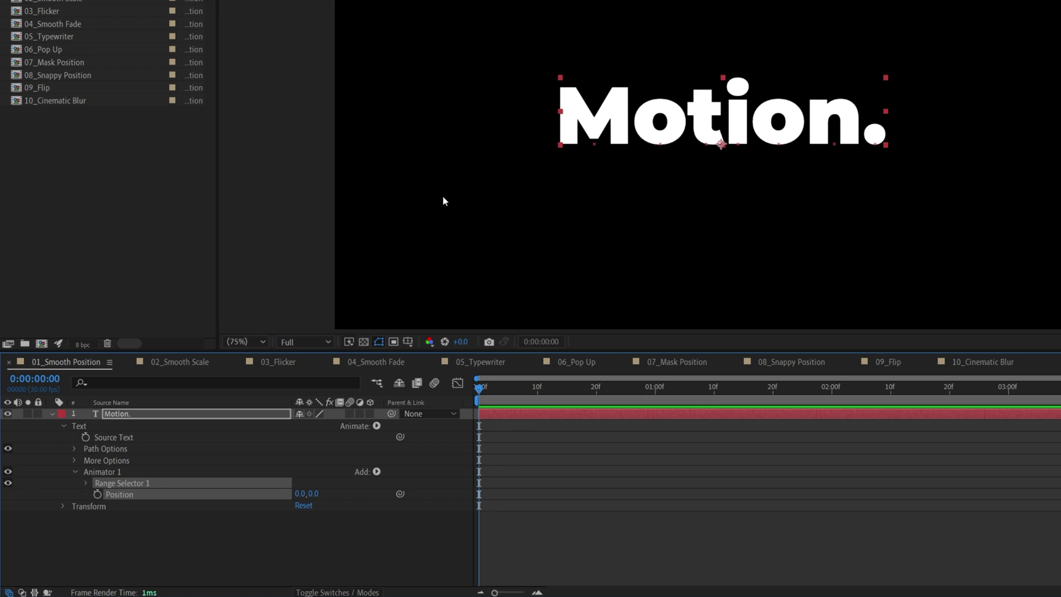
{"action": "left_click", "coordinate": [377, 473]}
{"action": "mouse_move", "coordinate": [428, 474]}
{"action": "left_click", "coordinate": [489, 312]}
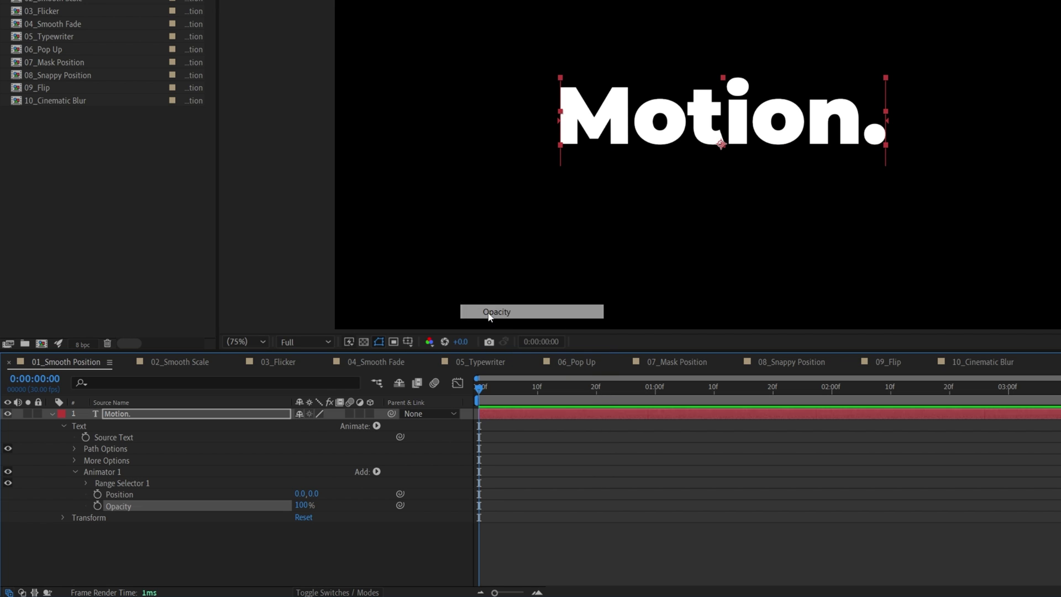
Set the animator Position to 0,100 and Opacity to 0%.
{"action": "left_click", "coordinate": [314, 494]}
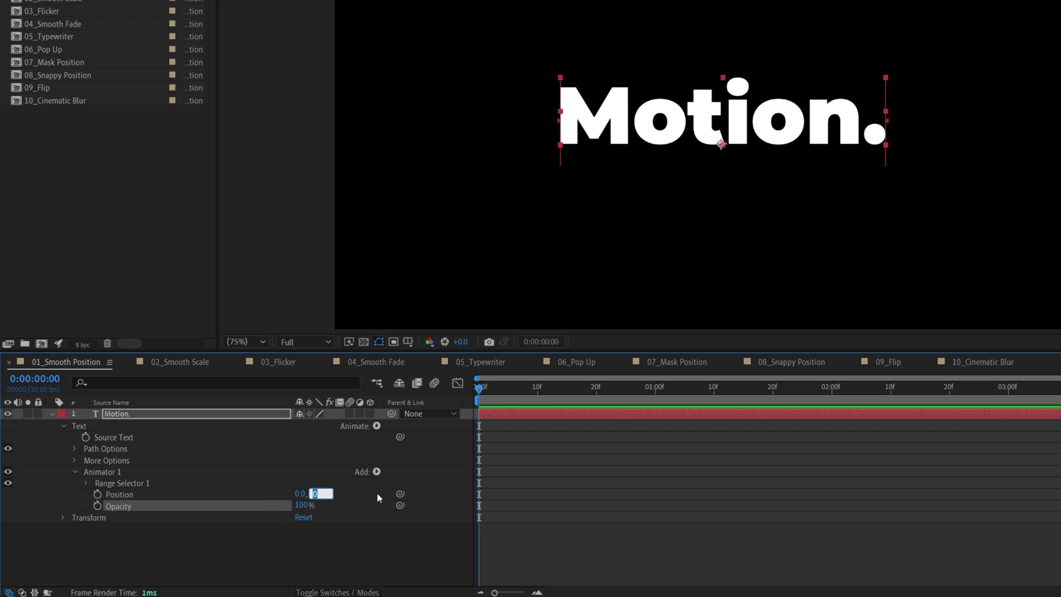
{"action": "type", "text": "100"}
{"action": "key", "text": "Return"}
{"action": "left_click", "coordinate": [301, 505]}
{"action": "type", "text": "0"}
{"action": "key", "text": "Return"}
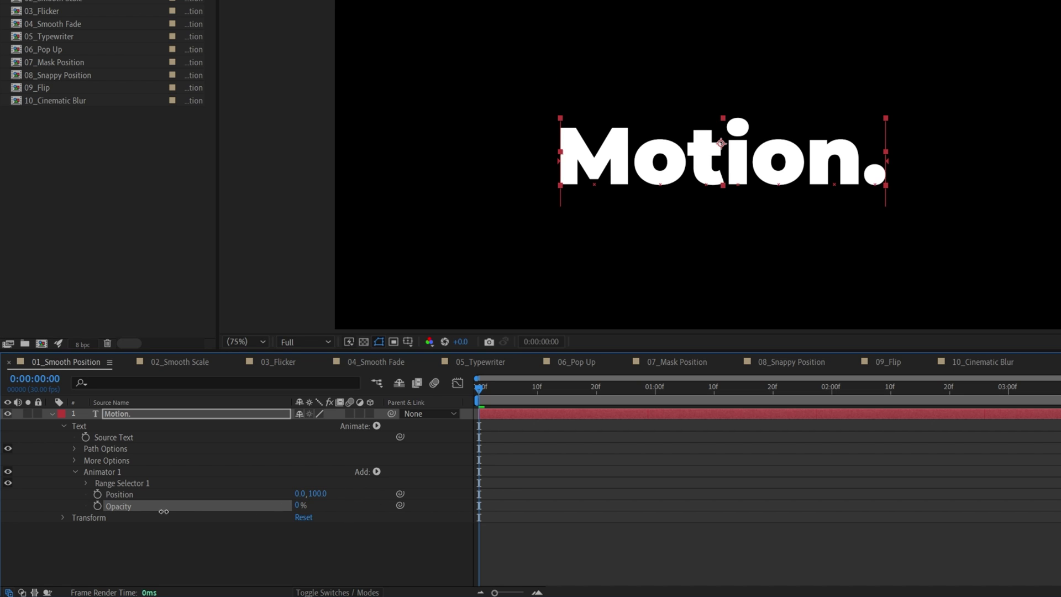
Keyframe the range selector Offset from -100% at 0s to 100% at one second.
{"action": "left_click", "coordinate": [86, 483]}
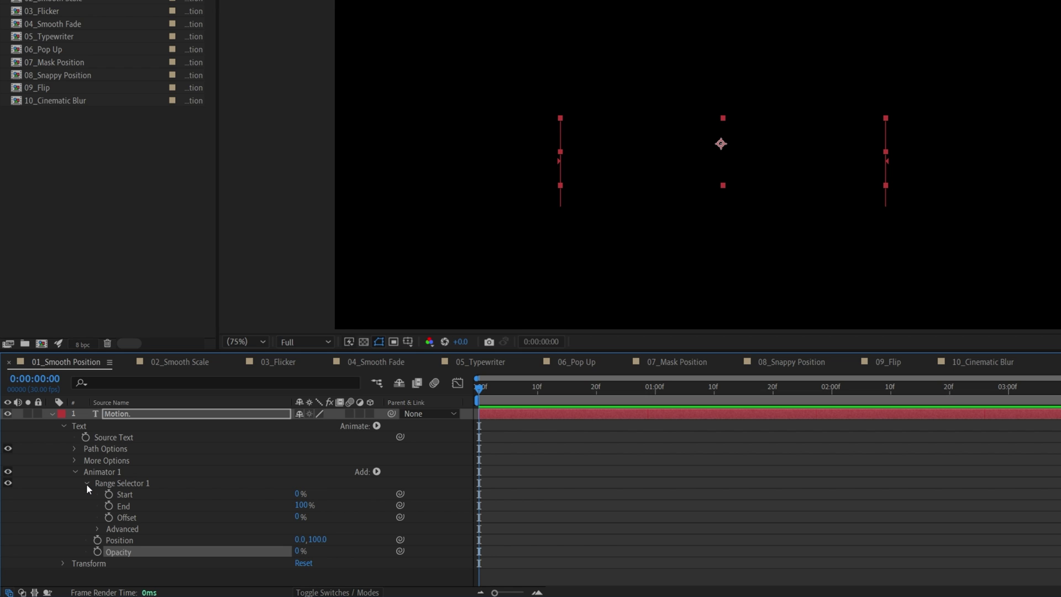
{"action": "left_click", "coordinate": [109, 517]}
{"action": "left_click_drag", "start_coordinate": [298, 516], "coordinate": [168, 515]}
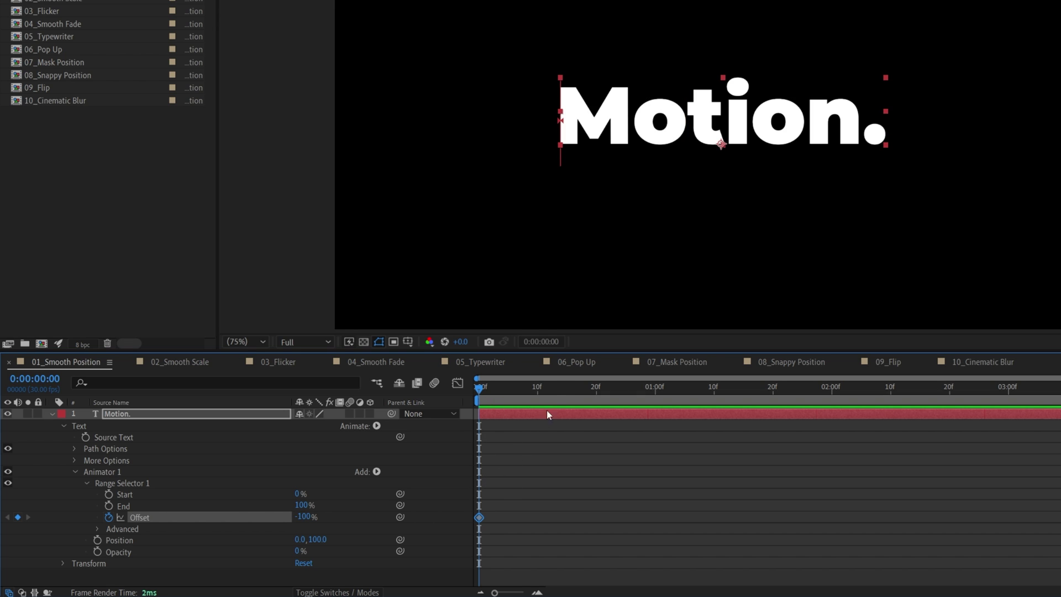
{"action": "left_click_drag", "start_coordinate": [555, 386], "coordinate": [656, 389]}
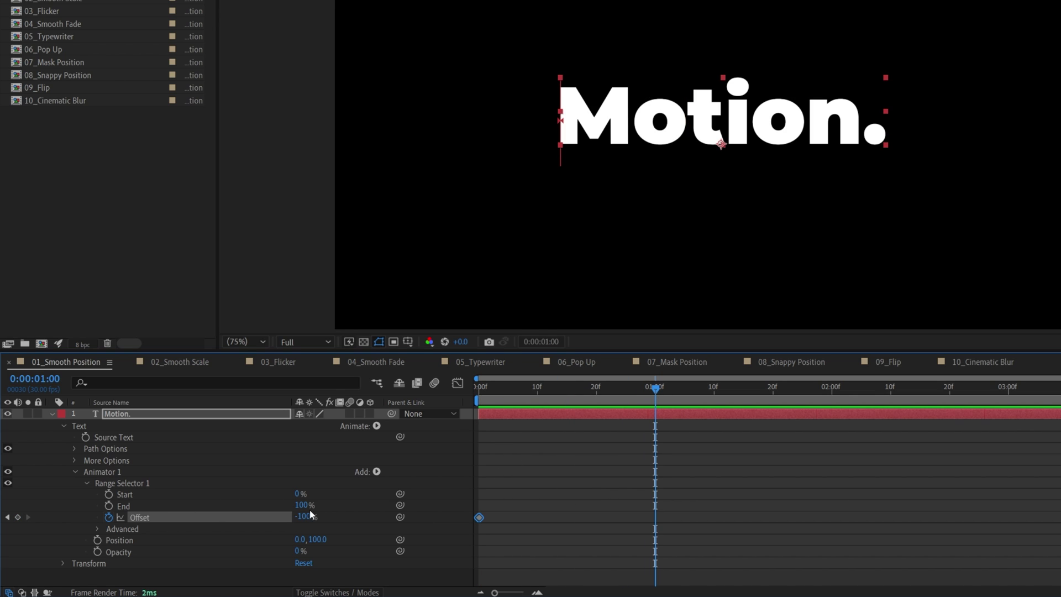
{"action": "left_click_drag", "start_coordinate": [311, 515], "coordinate": [556, 520]}
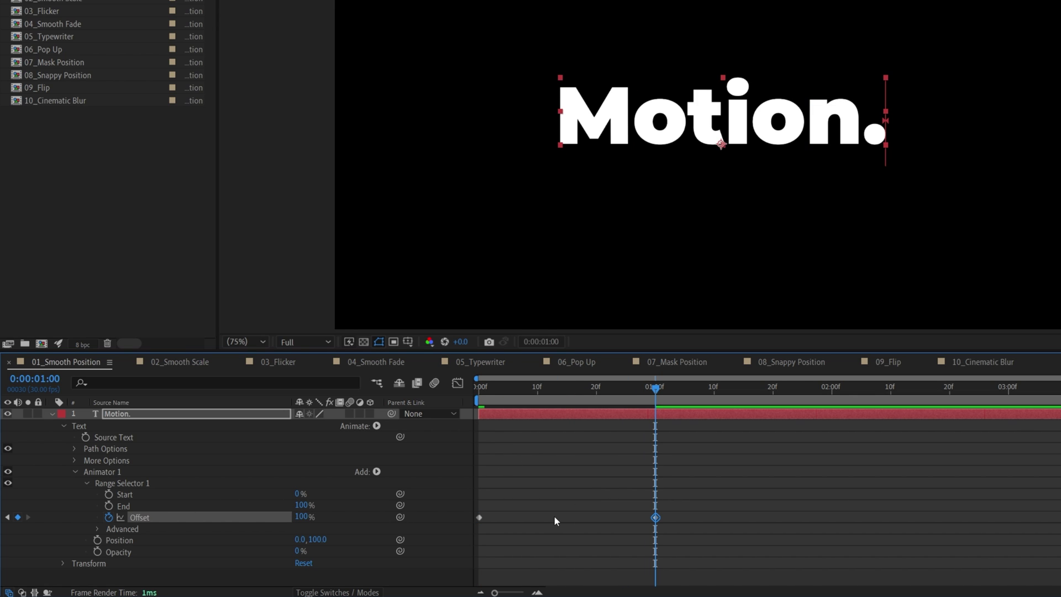
{"action": "left_click", "coordinate": [97, 528]}
Set the range selector shape to Ramp Up with Ease High 50% and Ease Low 100%.
{"action": "left_click", "coordinate": [334, 533]}
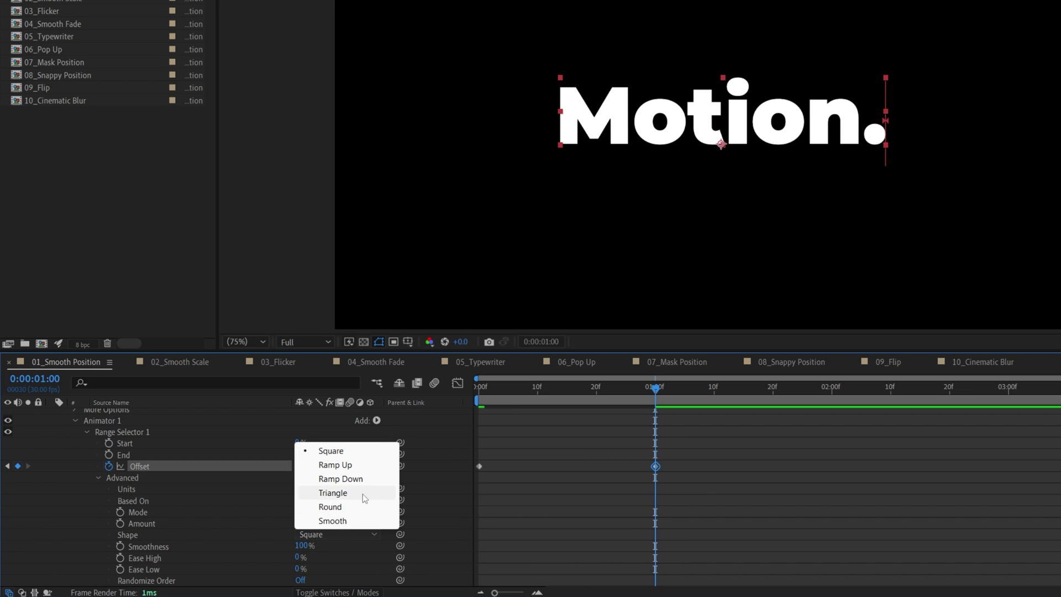
{"action": "left_click", "coordinate": [320, 467]}
{"action": "left_click", "coordinate": [297, 545]}
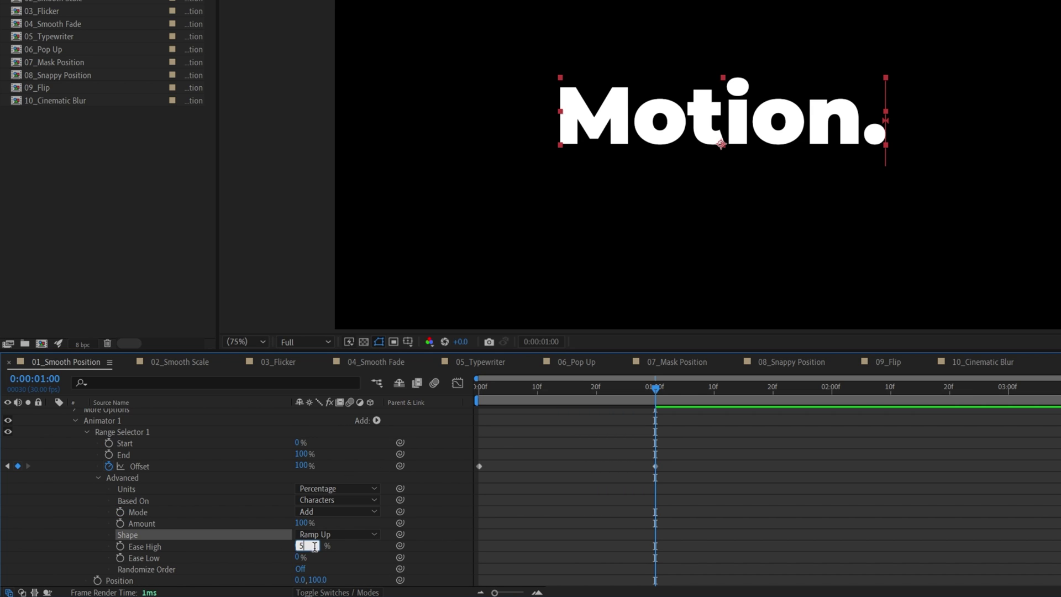
{"action": "type", "text": "50"}
{"action": "key", "text": "Return"}
{"action": "left_click_drag", "start_coordinate": [300, 559], "coordinate": [467, 553]}
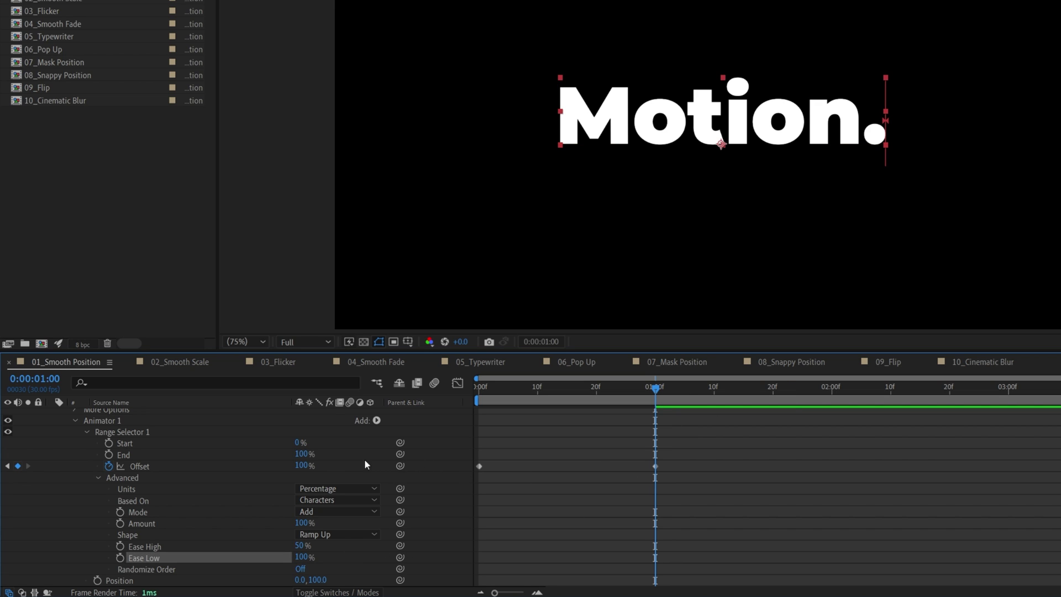
Enable motion blur on the text layer and preview the animation.
{"action": "scroll", "coordinate": [330, 456], "scroll_direction": "up", "scroll_amount": 2}
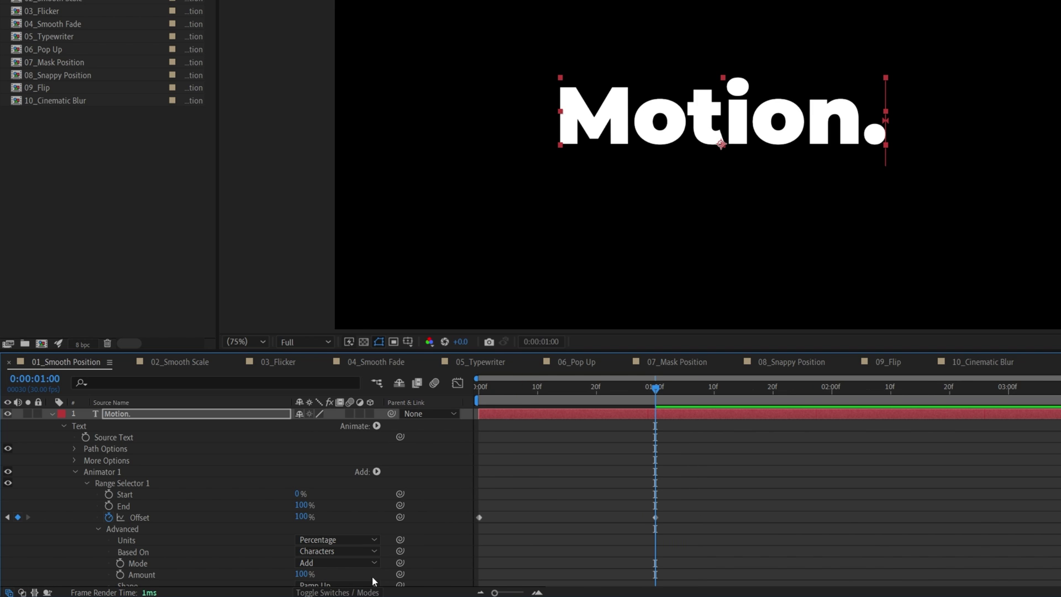
{"action": "left_click", "coordinate": [349, 413]}
{"action": "key", "text": "space"}
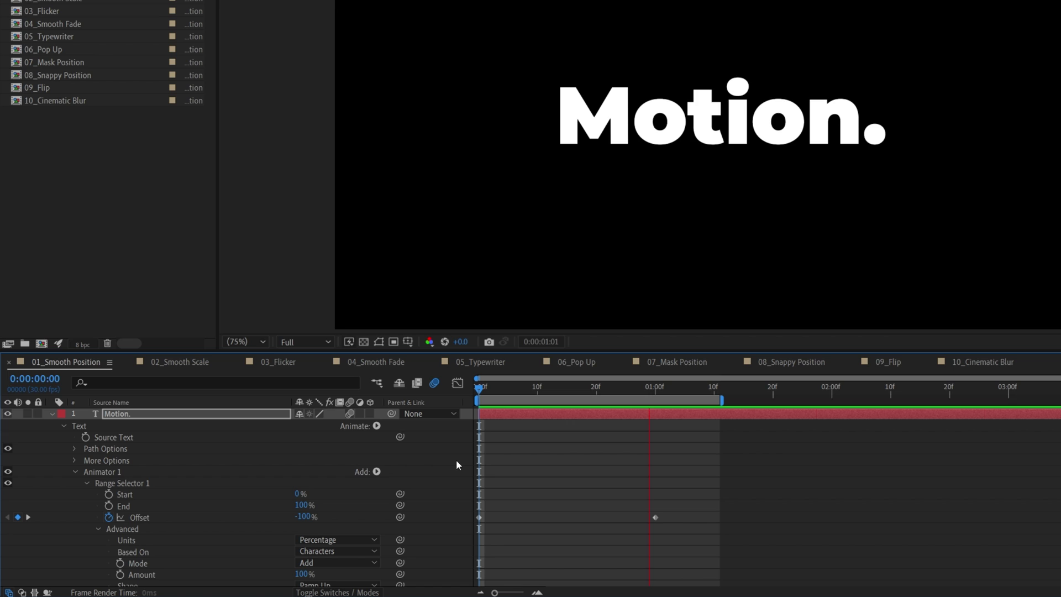
In 02_Smooth Scale, add a per-character Scale animator set to 0%.
{"action": "left_click", "coordinate": [188, 362]}
{"action": "left_click", "coordinate": [53, 416]}
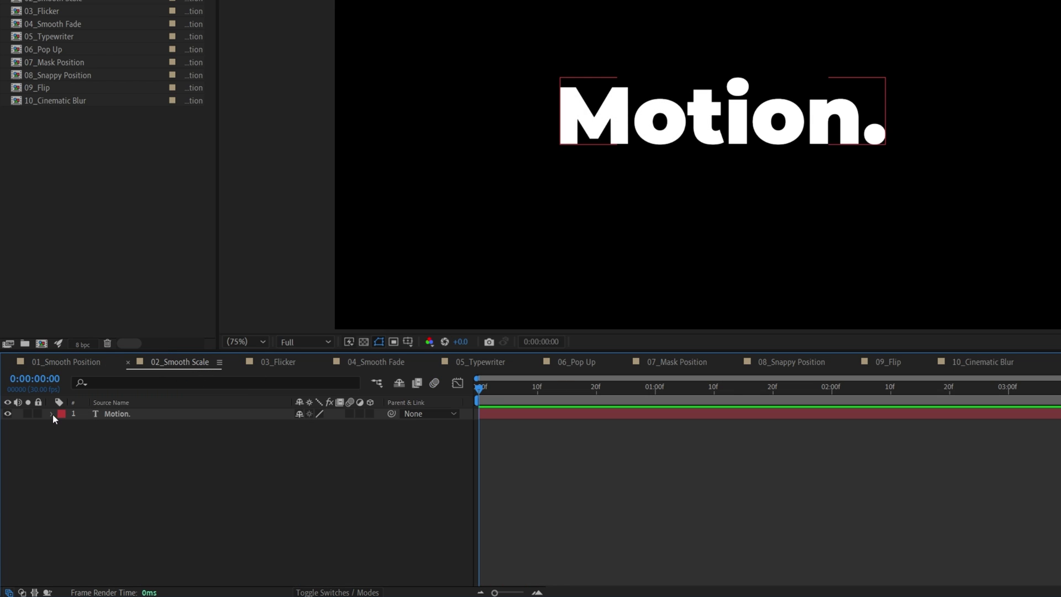
{"action": "left_click", "coordinate": [51, 414]}
{"action": "left_click", "coordinate": [377, 426]}
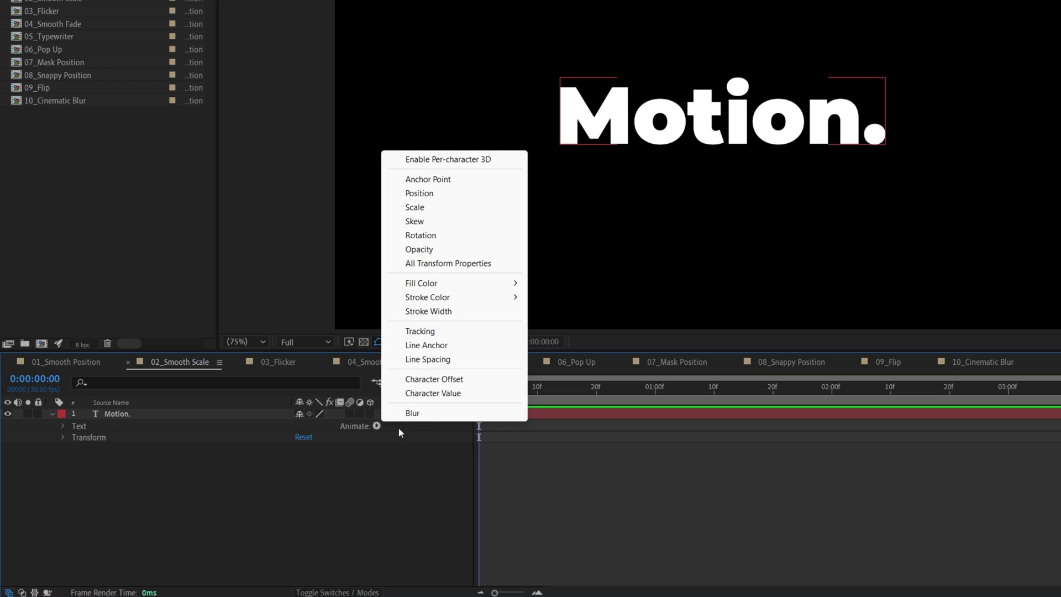
{"action": "left_click", "coordinate": [464, 207]}
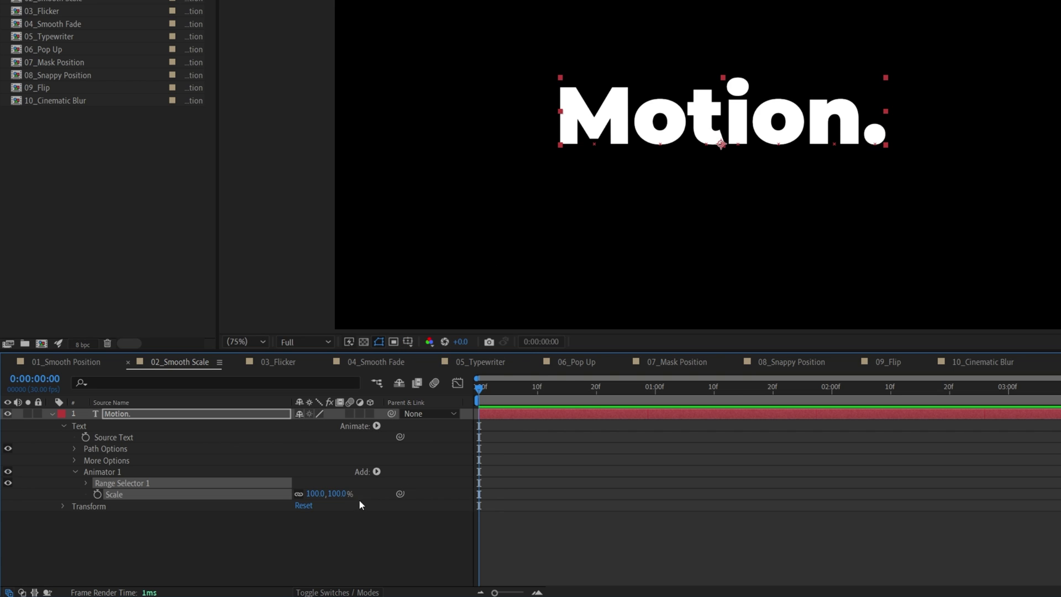
{"action": "left_click", "coordinate": [314, 494]}
{"action": "type", "text": "0"}
{"action": "key", "text": "Return"}
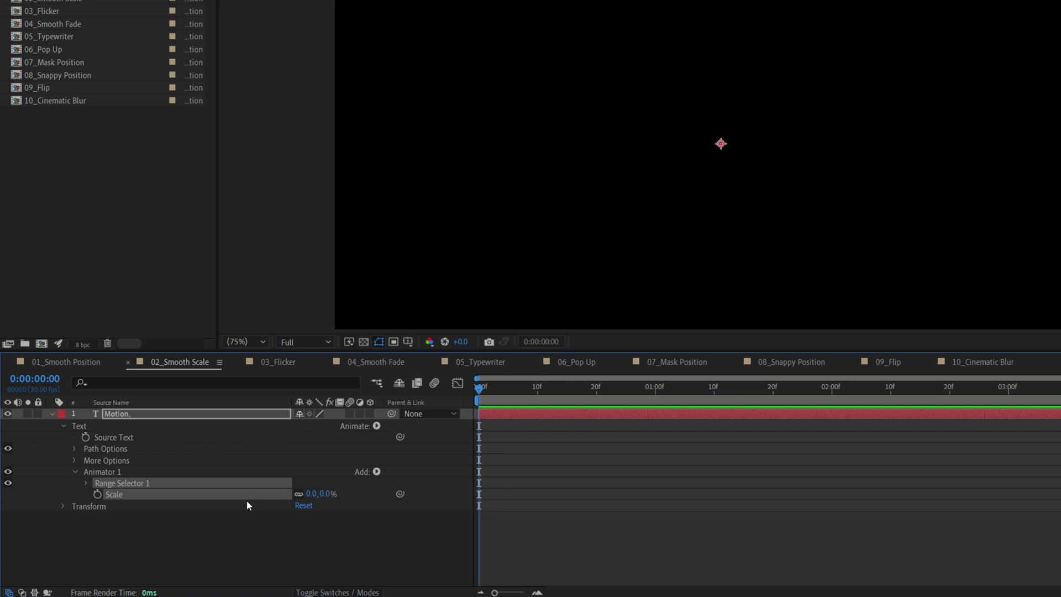
Keyframe the range selector Offset from -100% at 0f to 100% at one second.
{"action": "left_click", "coordinate": [86, 483]}
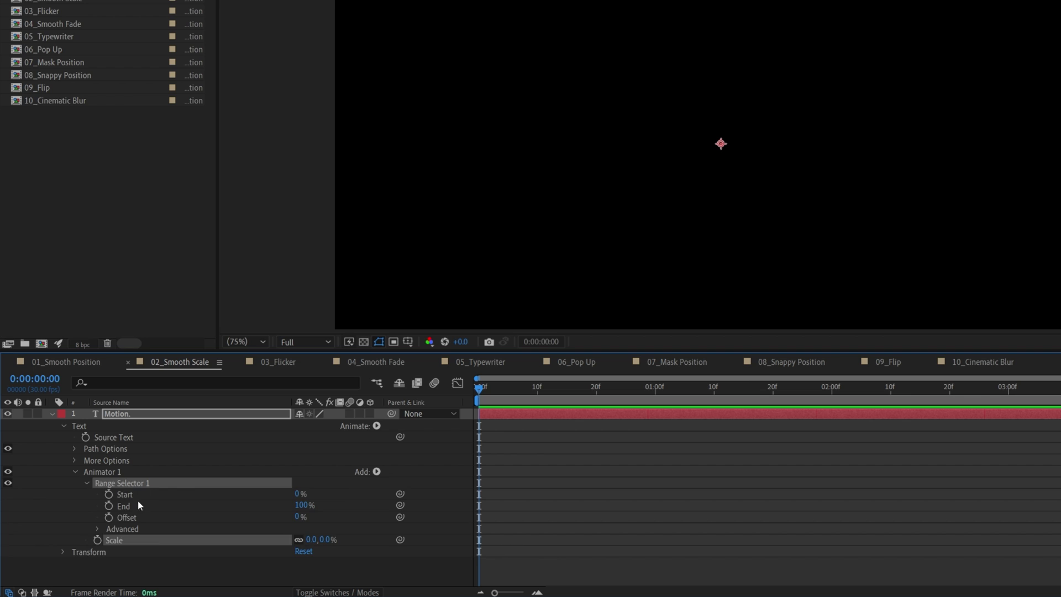
{"action": "left_click", "coordinate": [109, 517]}
{"action": "left_click", "coordinate": [297, 516]}
{"action": "type", "text": "-100"}
{"action": "key", "text": "Return"}
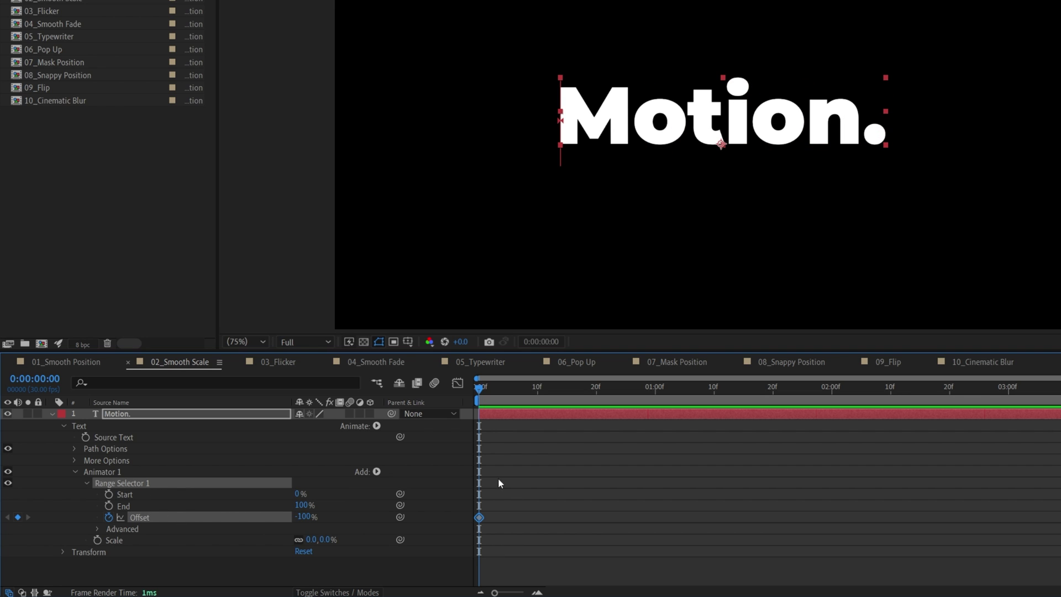
{"action": "left_click", "coordinate": [656, 392]}
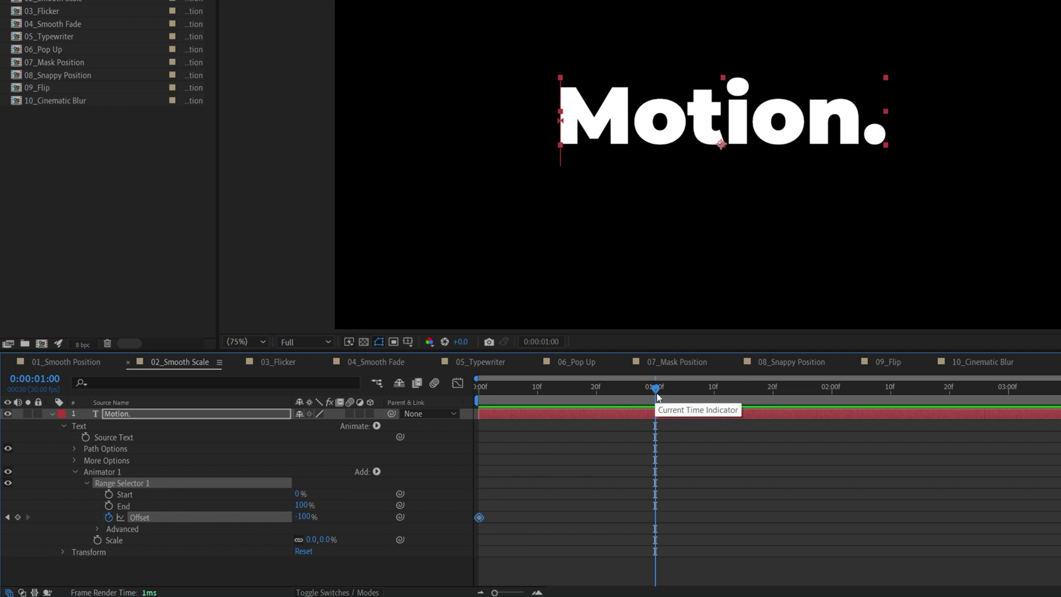
{"action": "left_click", "coordinate": [296, 516]}
{"action": "type", "text": "100"}
{"action": "key", "text": "Return"}
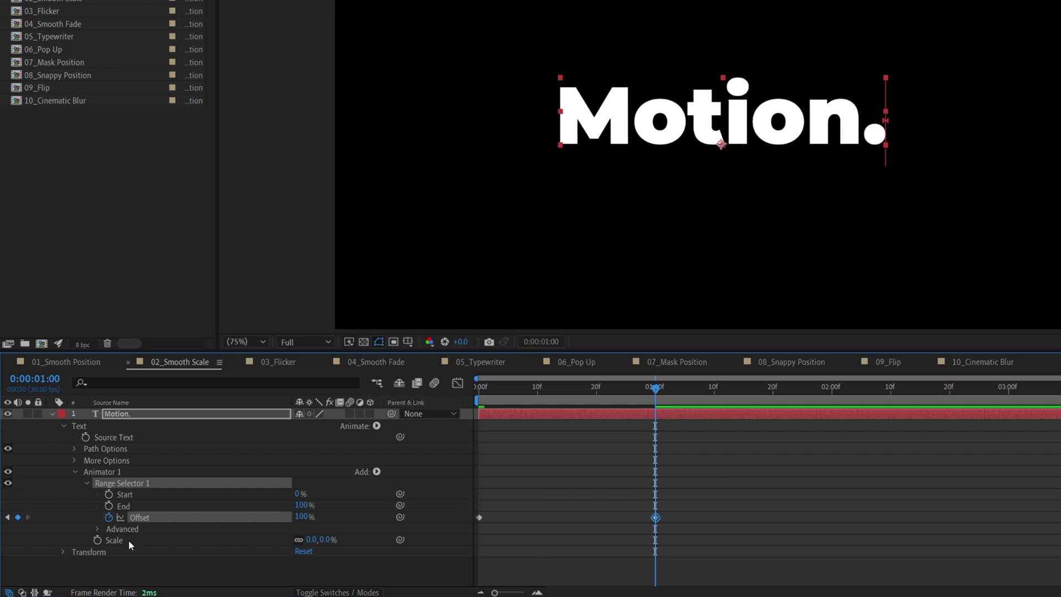
Set the selector shape to Ramp Up with Ease High 50% and Ease Low 100%.
{"action": "left_click", "coordinate": [98, 529]}
{"action": "left_click", "coordinate": [317, 534]}
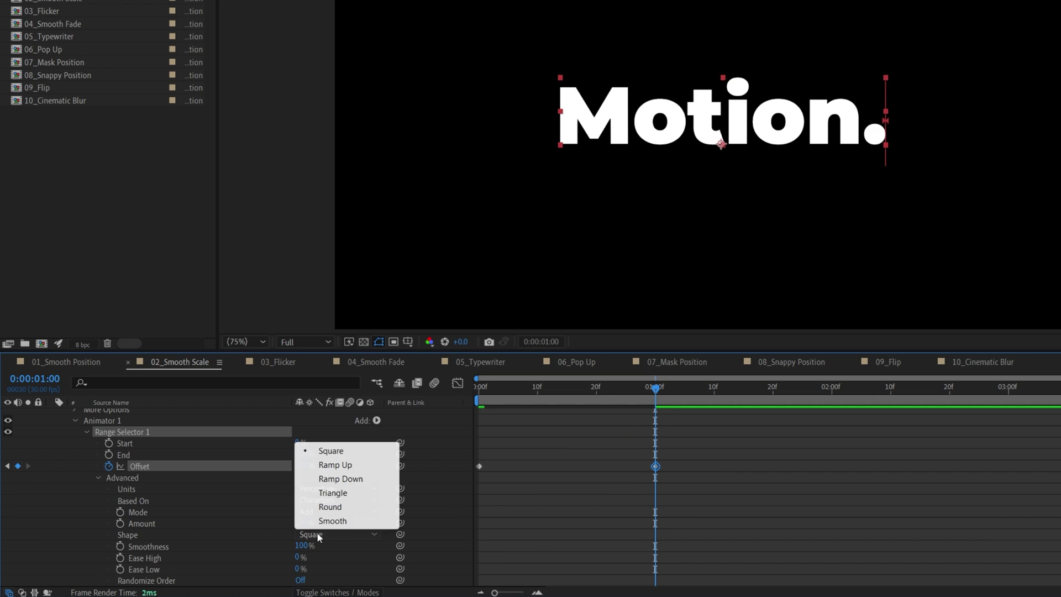
{"action": "left_click", "coordinate": [356, 464]}
{"action": "scroll", "coordinate": [286, 531], "scroll_direction": "down", "scroll_amount": 1}
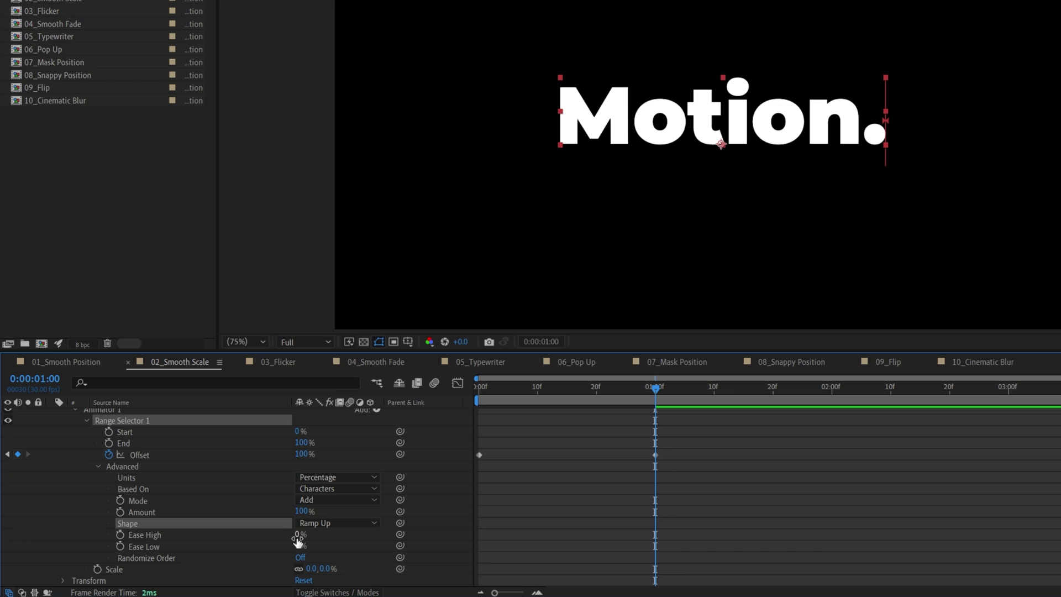
{"action": "left_click", "coordinate": [296, 534]}
{"action": "type", "text": "50"}
{"action": "left_click", "coordinate": [301, 546]}
{"action": "type", "text": "100"}
{"action": "key", "text": "Return"}
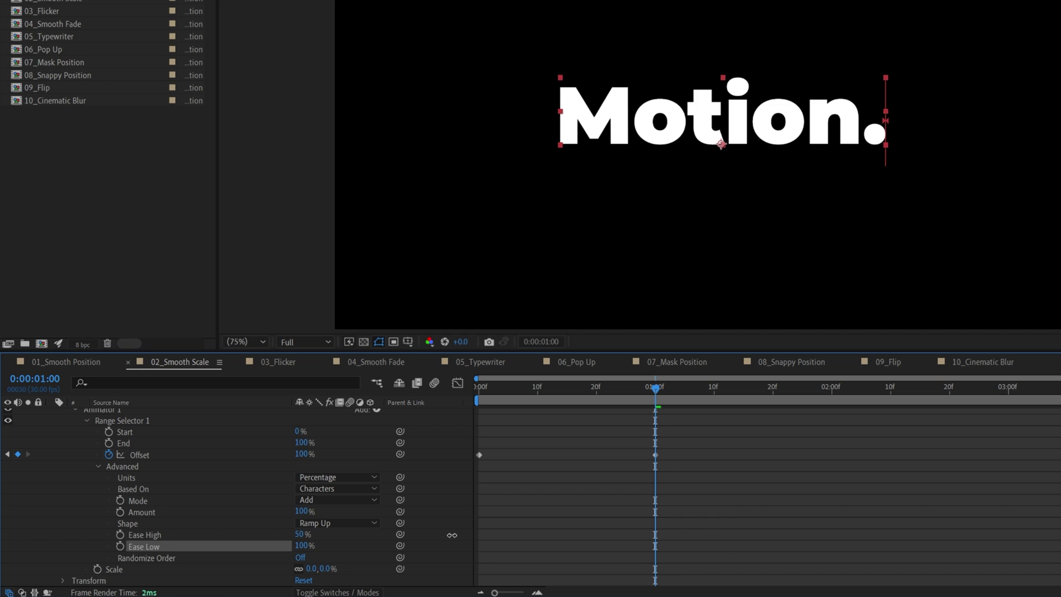
Enable layer and composition motion blur, then preview the scale animation.
{"action": "scroll", "coordinate": [459, 529], "scroll_direction": "up", "scroll_amount": 2}
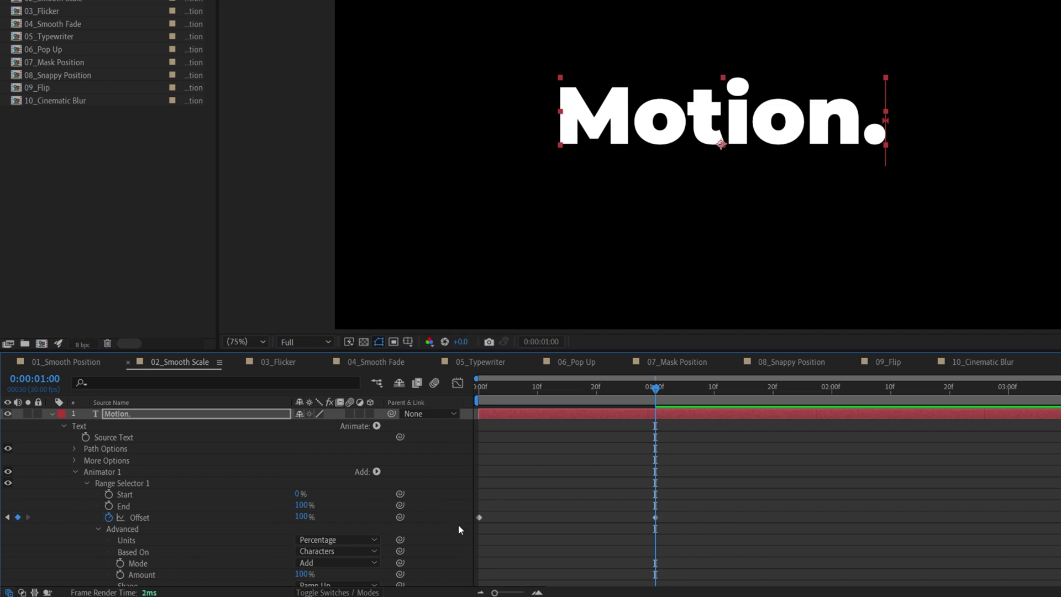
{"action": "left_click", "coordinate": [349, 412]}
{"action": "left_click", "coordinate": [434, 383]}
{"action": "key", "text": "space"}
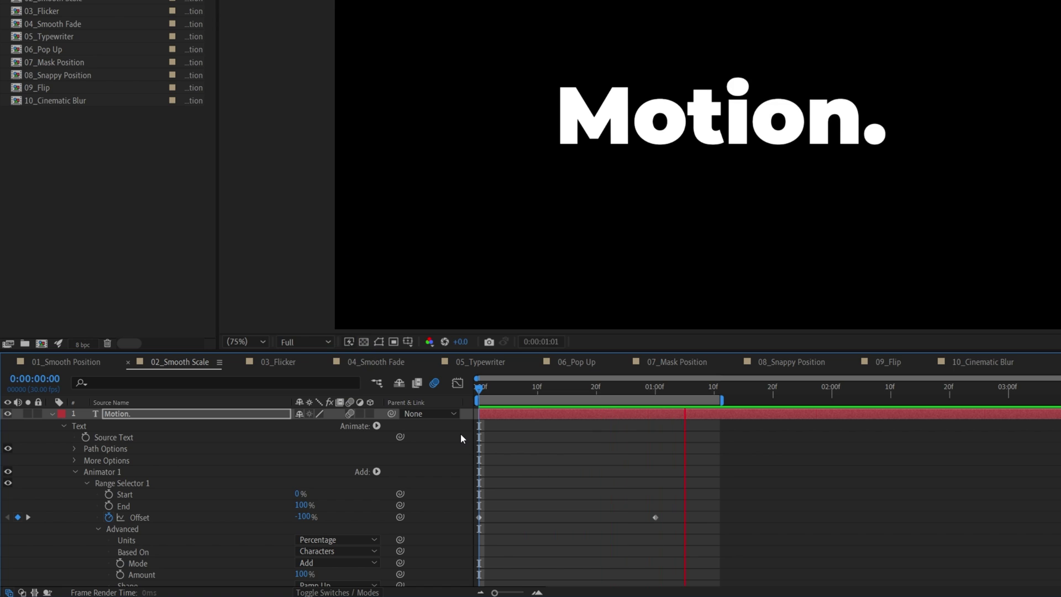
In 03_Flicker, add a per-character Opacity animator set to 0%.
{"action": "left_click", "coordinate": [281, 363]}
{"action": "left_click", "coordinate": [42, 416]}
{"action": "left_click", "coordinate": [51, 415]}
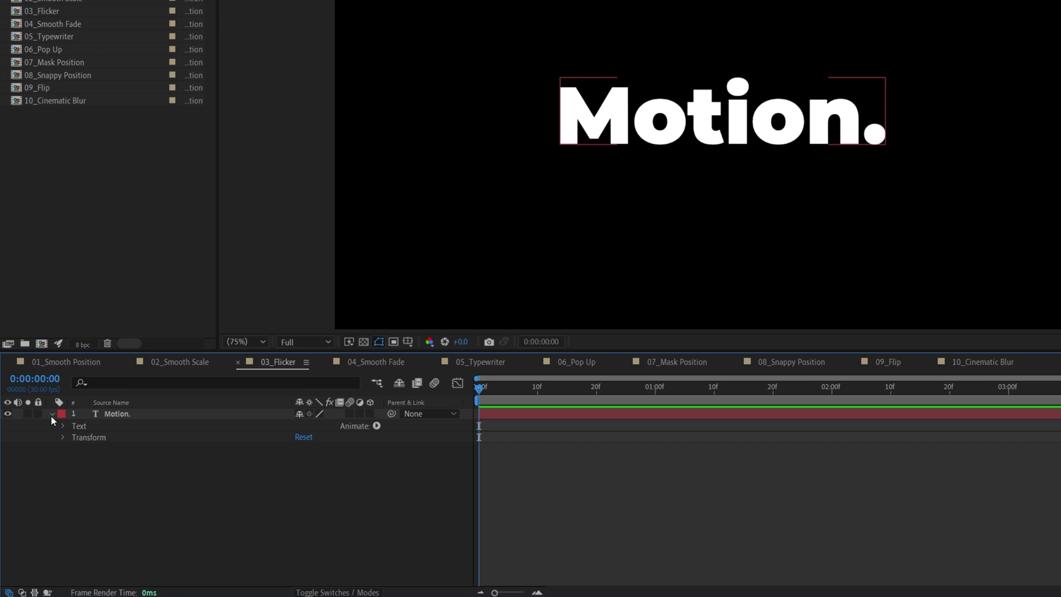
{"action": "left_click", "coordinate": [377, 425]}
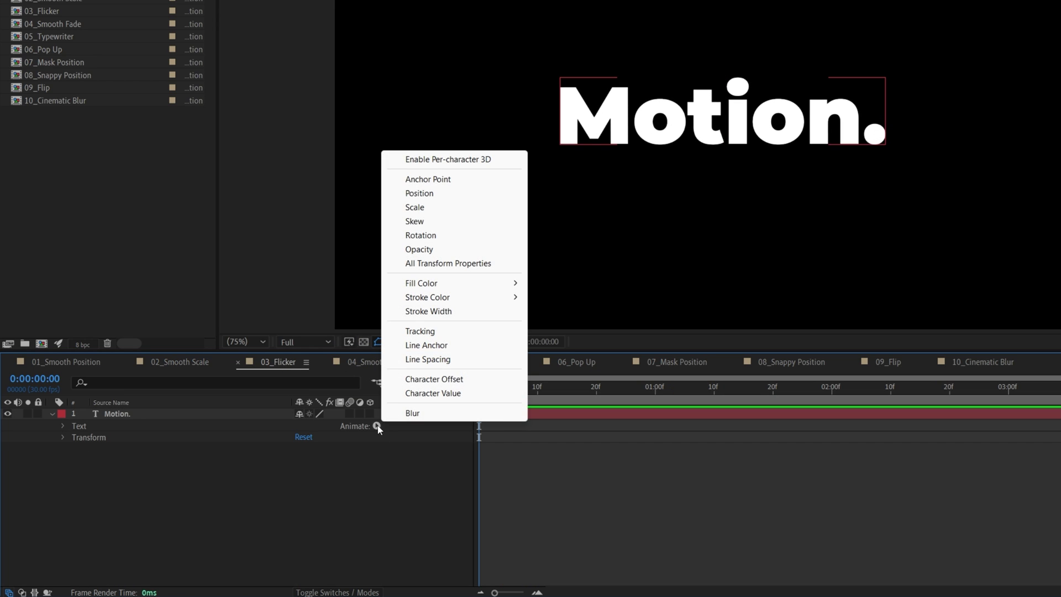
{"action": "left_click", "coordinate": [419, 249]}
{"action": "left_click", "coordinate": [301, 493]}
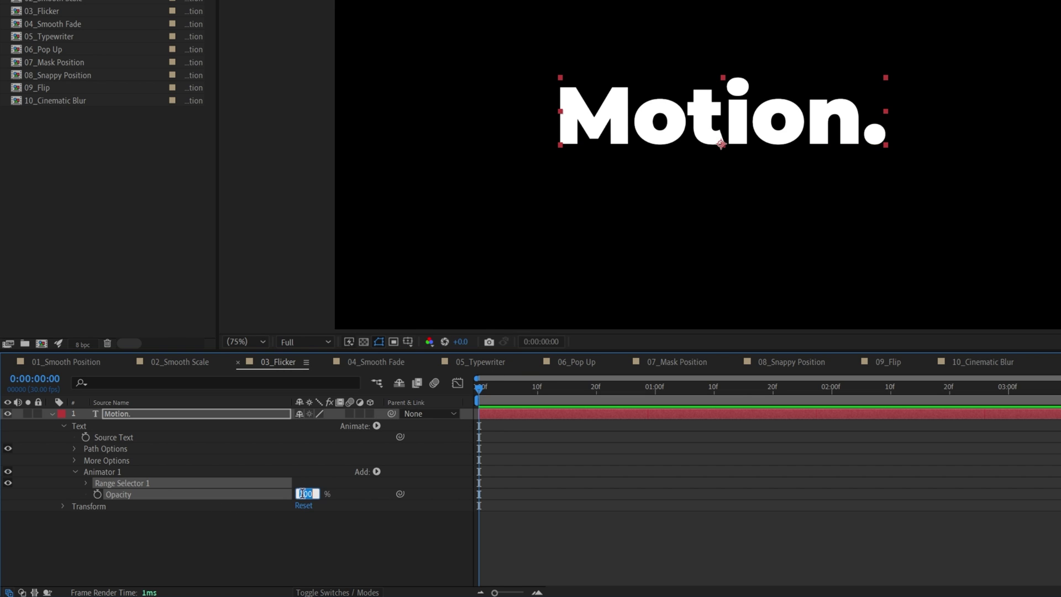
{"action": "type", "text": "0"}
{"action": "key", "text": "Return"}
Set smoothness to 0%, turn on Randomize Order, and keyframe Random Seed and Start at 0f.
{"action": "left_click", "coordinate": [85, 483]}
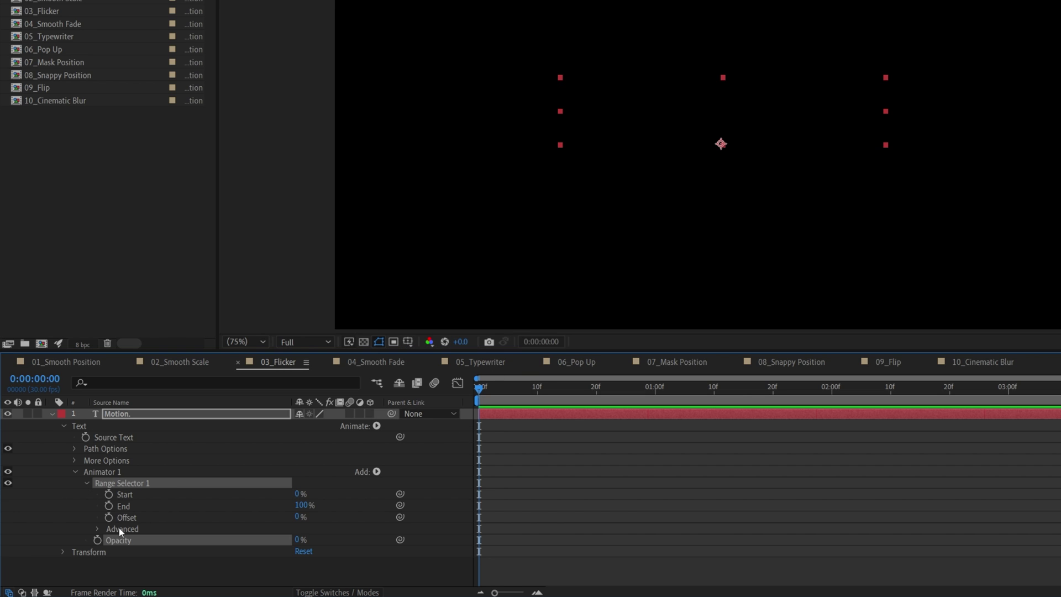
{"action": "left_click", "coordinate": [97, 531]}
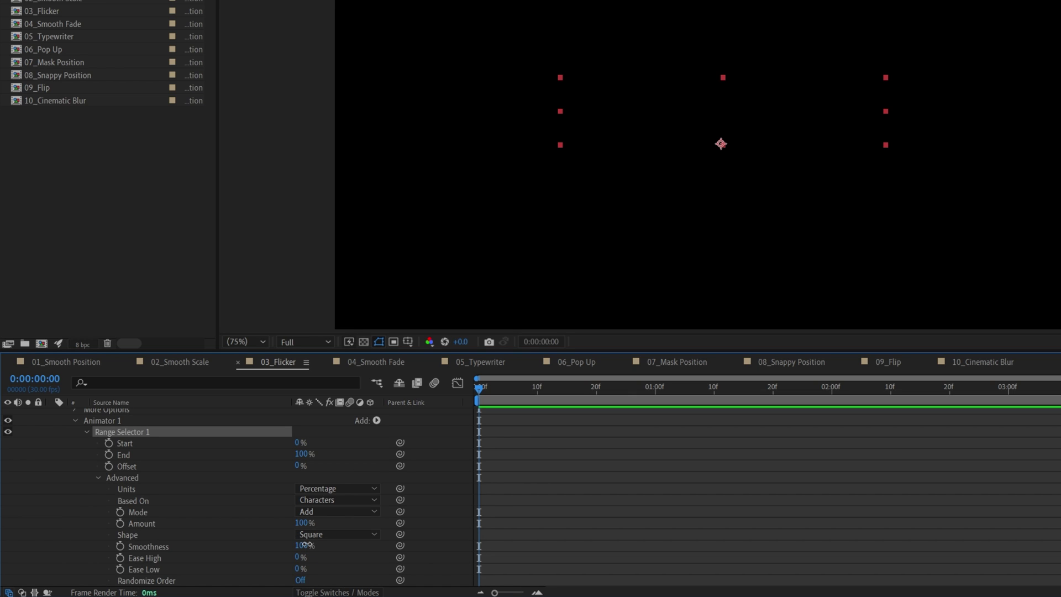
{"action": "left_click", "coordinate": [188, 547]}
{"action": "scroll", "coordinate": [263, 552], "scroll_direction": "down", "scroll_amount": 1}
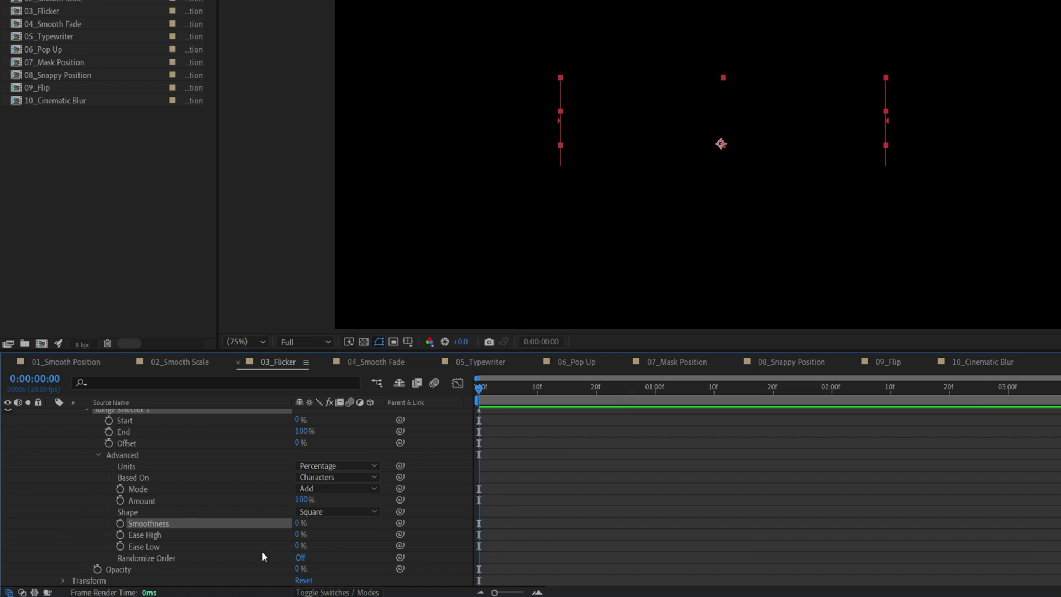
{"action": "left_click", "coordinate": [302, 558]}
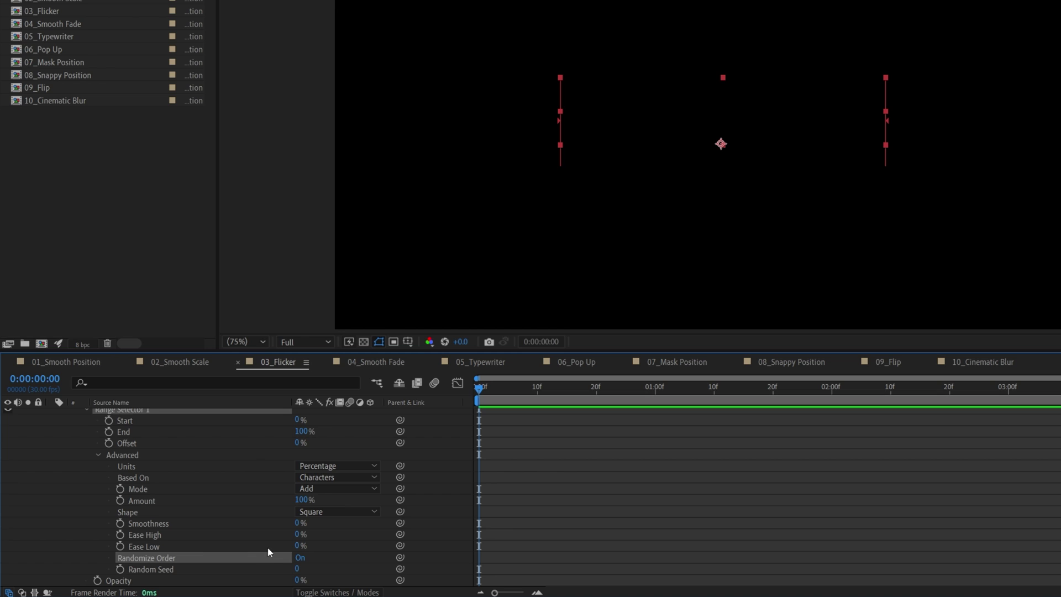
{"action": "left_click", "coordinate": [120, 569]}
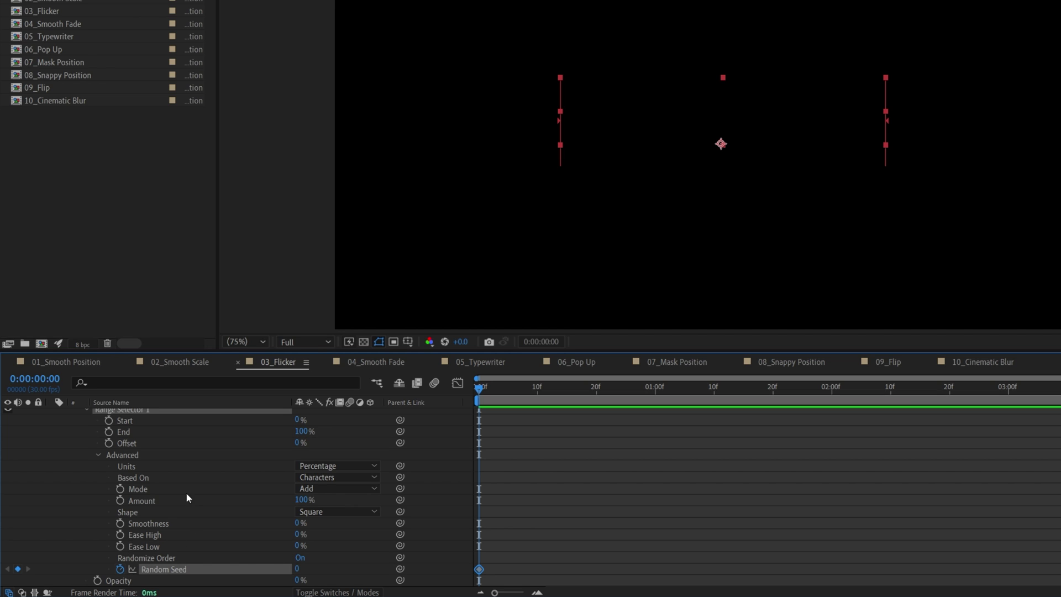
{"action": "left_click", "coordinate": [110, 421]}
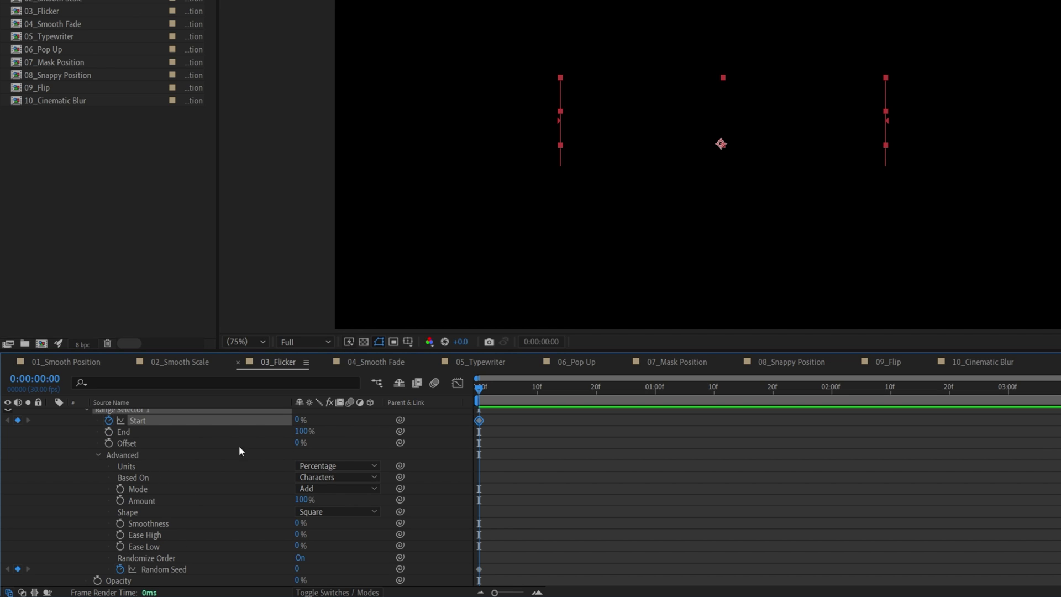
At one second, set Start to 100% and Random Seed to 50.
{"action": "scroll", "coordinate": [453, 445], "scroll_direction": "up", "scroll_amount": 3}
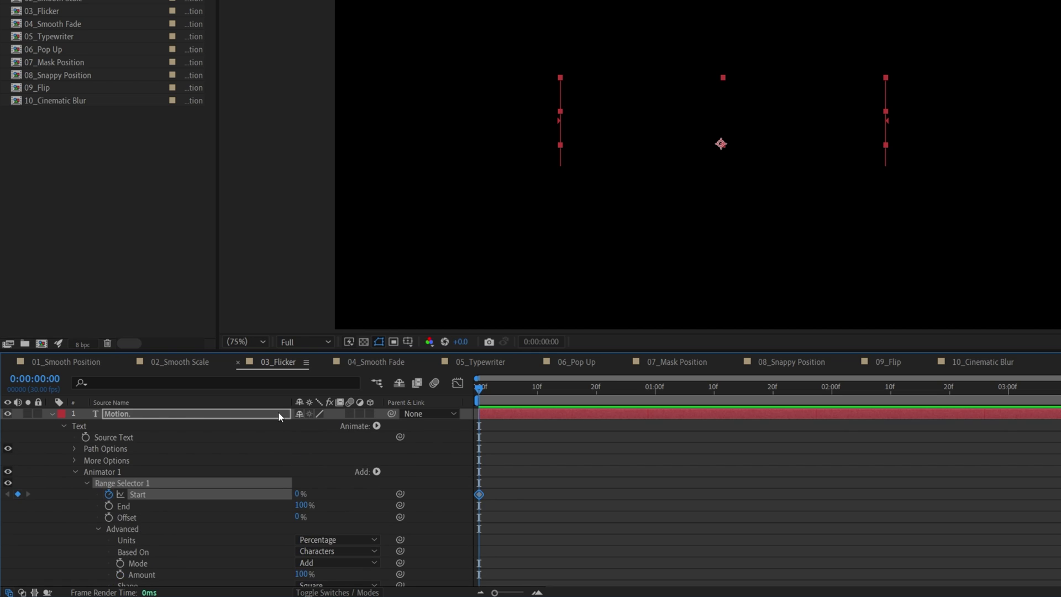
{"action": "left_click", "coordinate": [277, 414]}
{"action": "key", "text": "u"}
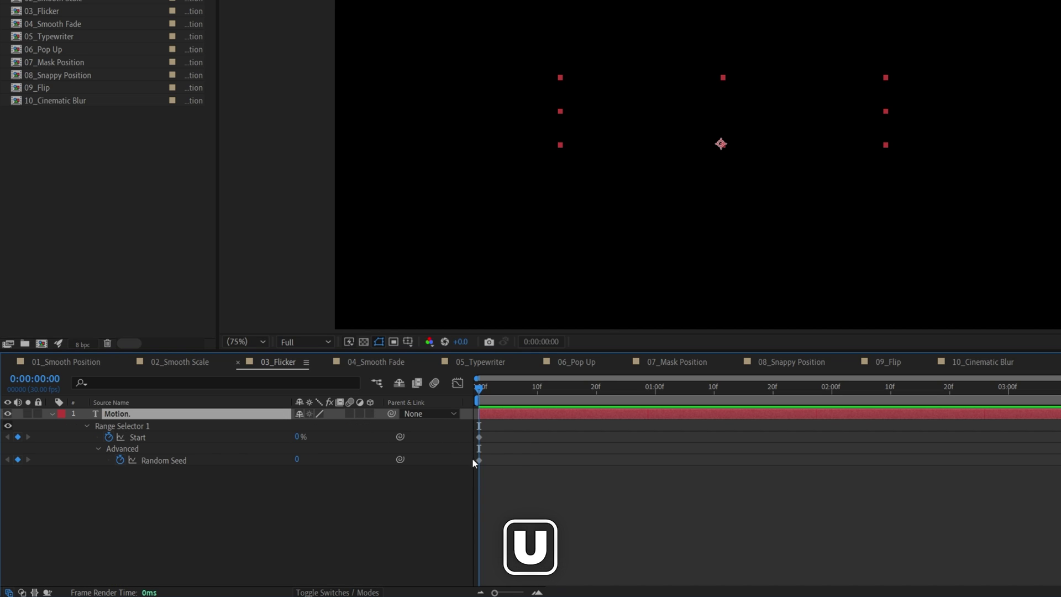
{"action": "left_click", "coordinate": [655, 388]}
{"action": "left_click_drag", "start_coordinate": [296, 437], "coordinate": [441, 443]}
{"action": "left_click", "coordinate": [299, 460]}
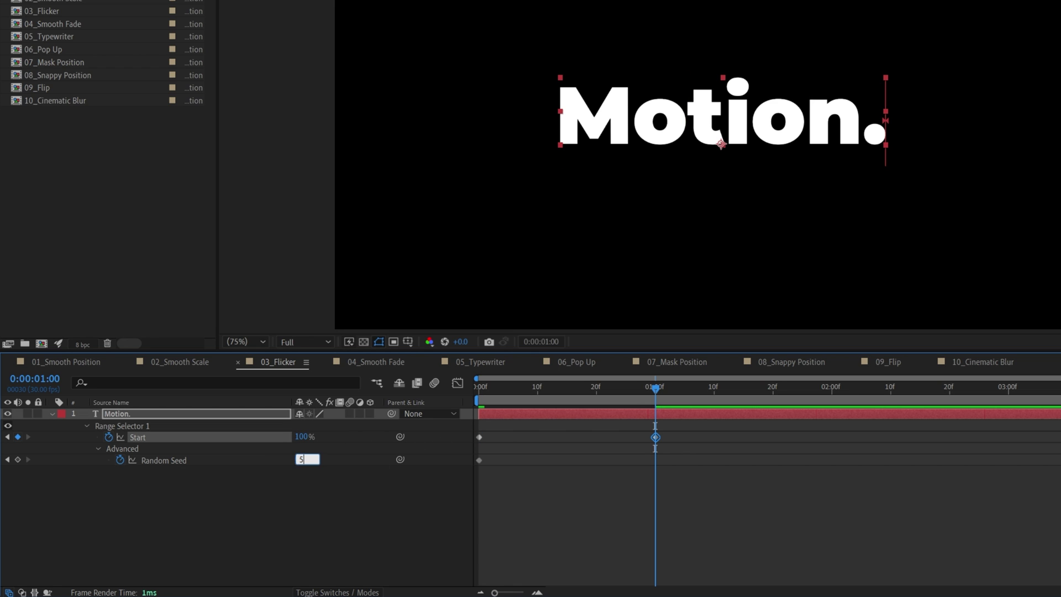
{"action": "type", "text": "50"}
{"action": "left_click", "coordinate": [318, 499]}
End the work area at 01:10f and preview the flicker.
{"action": "left_click", "coordinate": [713, 388]}
{"action": "key", "text": "n"}
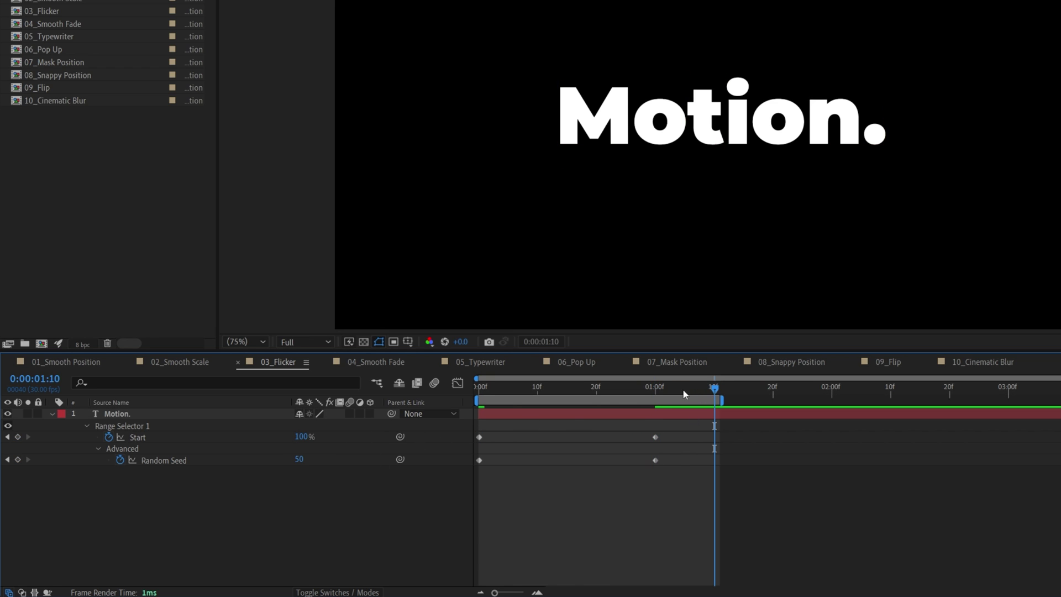
{"action": "key", "text": "space"}
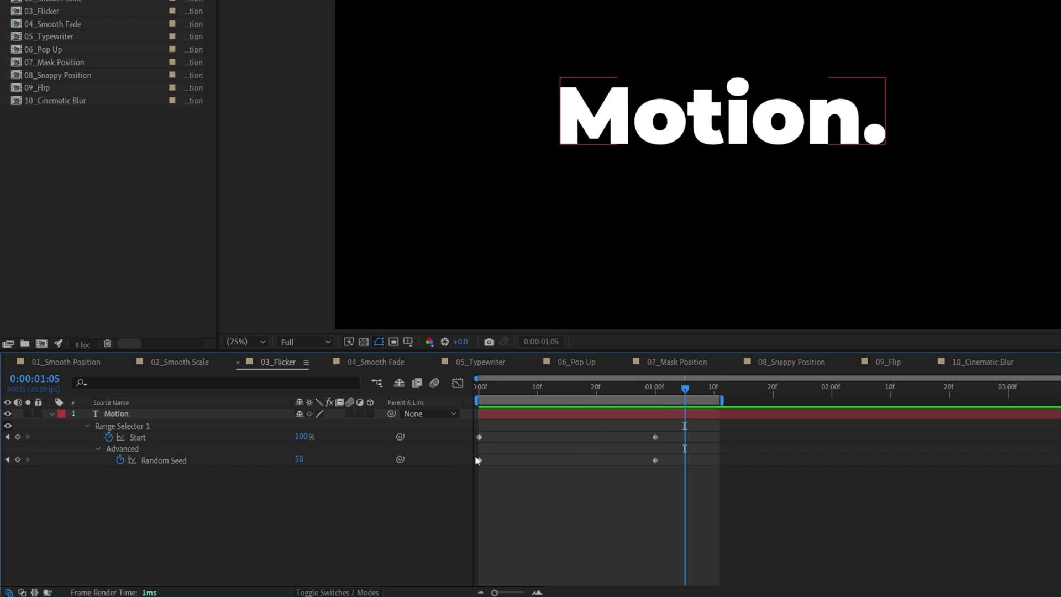
In 04_Smooth Fade, add a per-character Opacity animator set to 0%.
{"action": "left_click", "coordinate": [375, 367]}
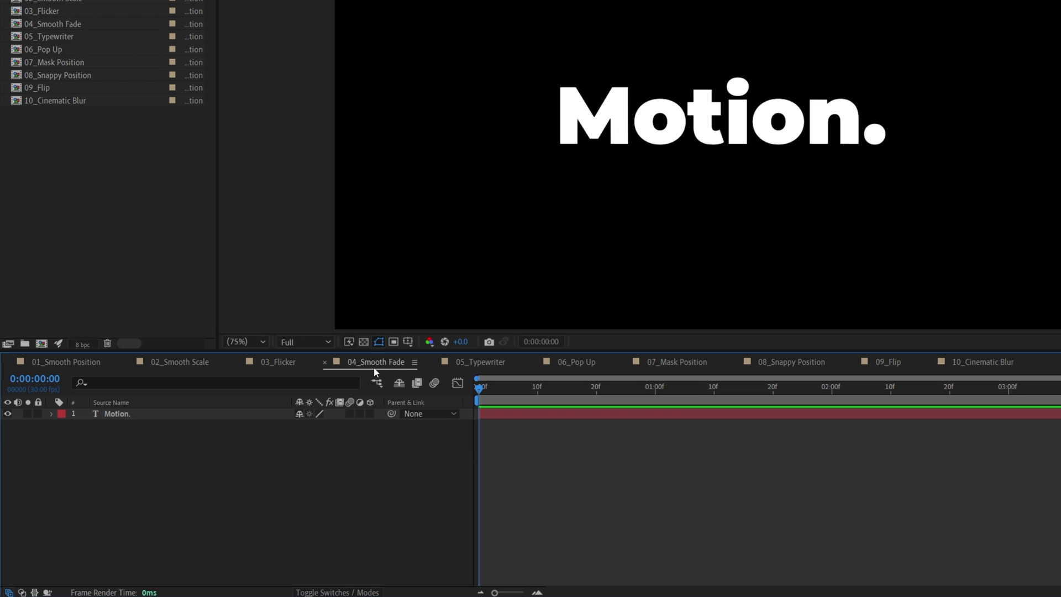
{"action": "left_click", "coordinate": [50, 413]}
{"action": "left_click", "coordinate": [377, 426]}
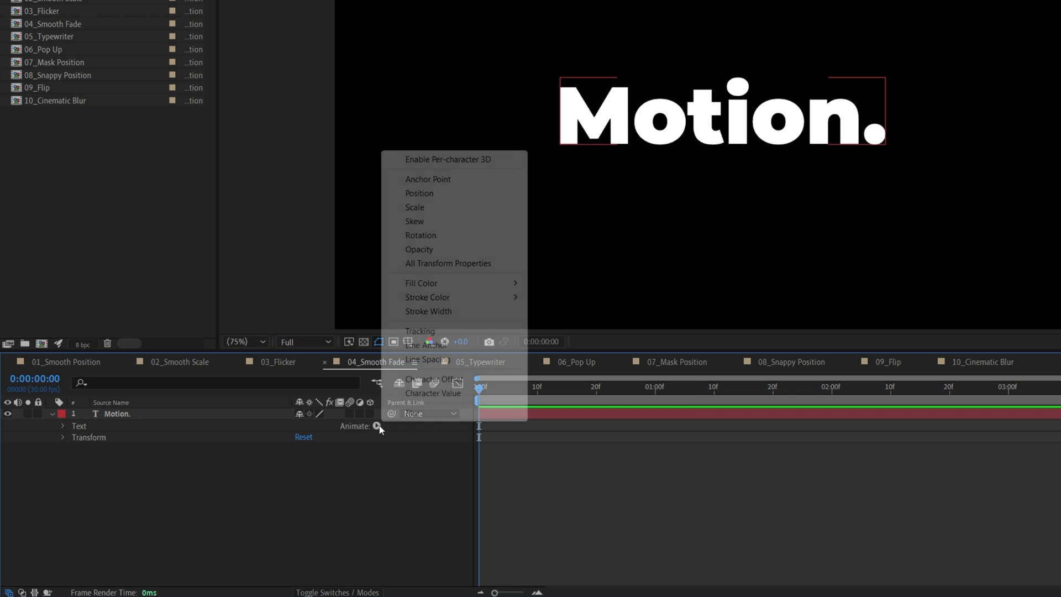
{"action": "left_click", "coordinate": [419, 249]}
{"action": "left_click", "coordinate": [301, 493]}
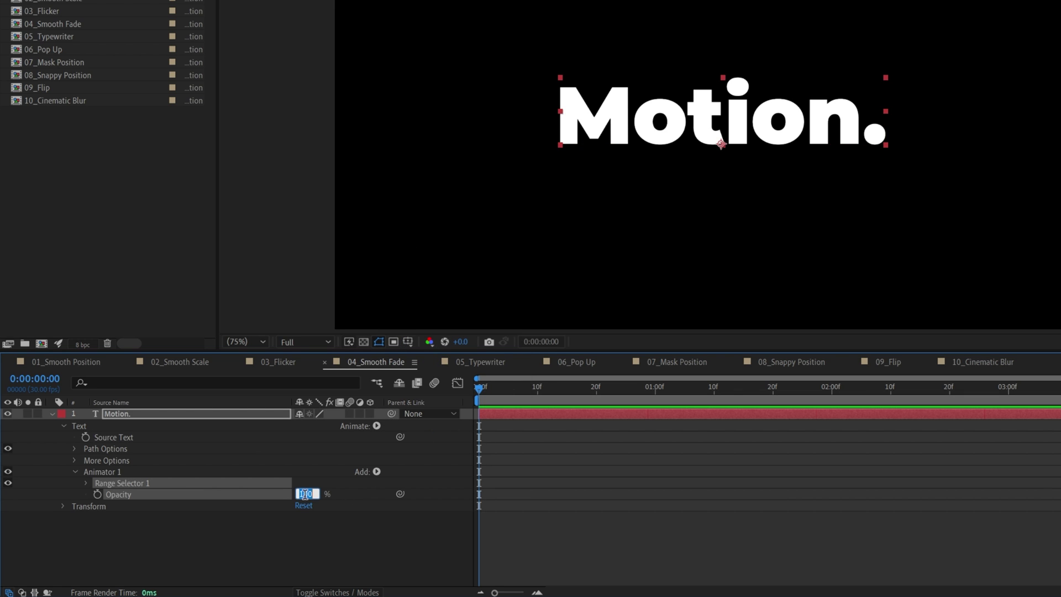
{"action": "type", "text": "0"}
{"action": "key", "text": "Return"}
Keyframe the selector Offset from -100% at 0f to 100% at one second.
{"action": "left_click", "coordinate": [86, 483]}
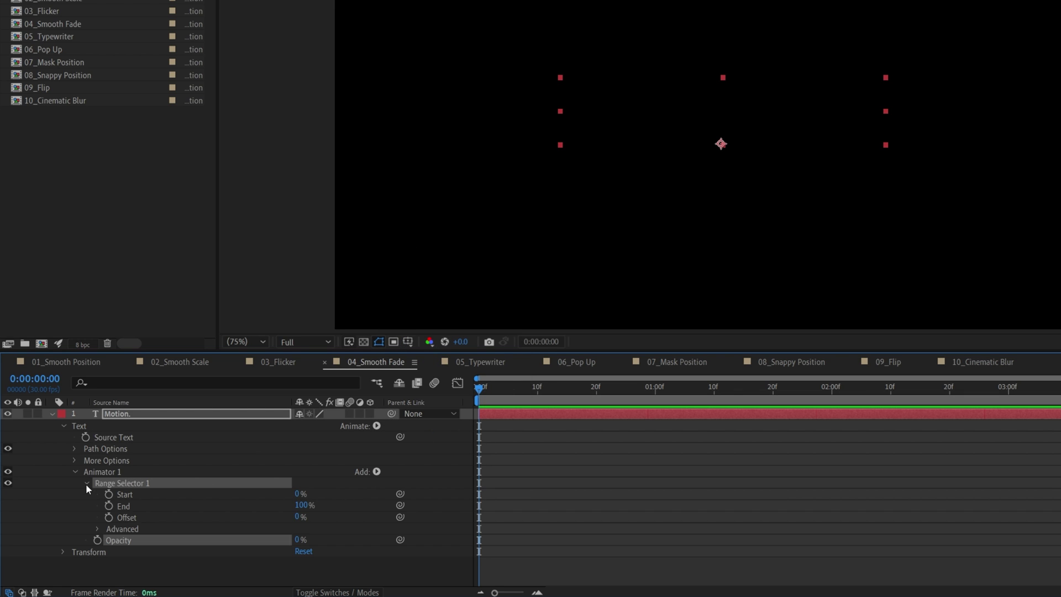
{"action": "left_click", "coordinate": [108, 517]}
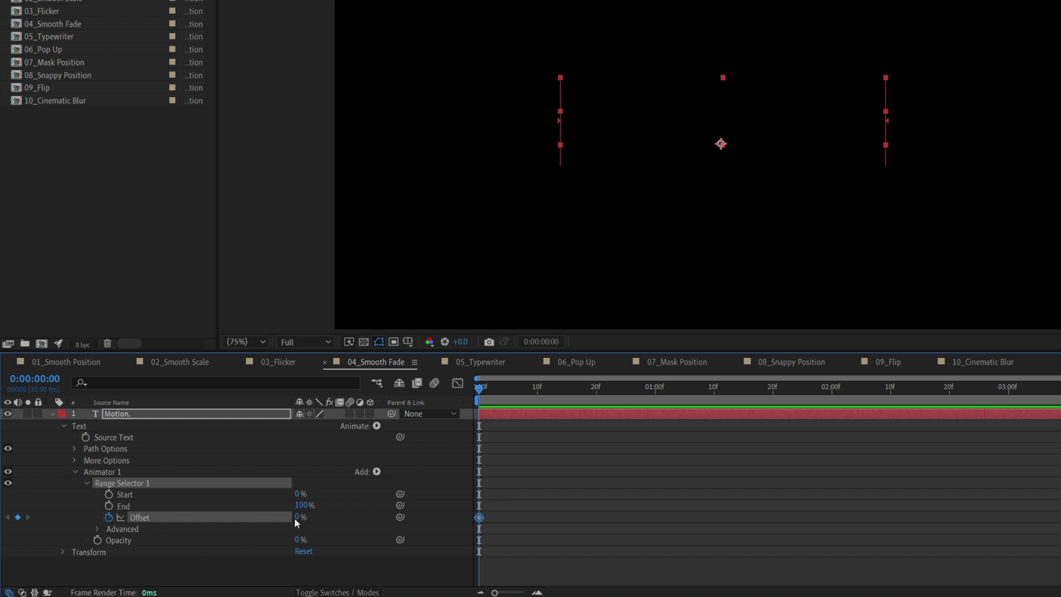
{"action": "left_click_drag", "start_coordinate": [299, 521], "coordinate": [237, 521]}
{"action": "left_click", "coordinate": [655, 387]}
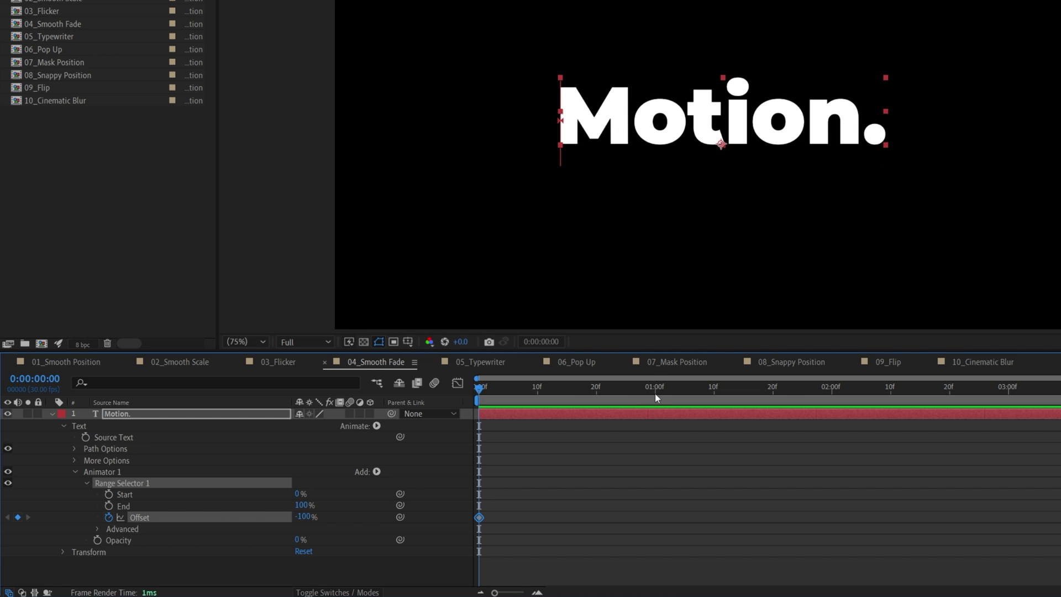
{"action": "left_click_drag", "start_coordinate": [302, 517], "coordinate": [553, 500]}
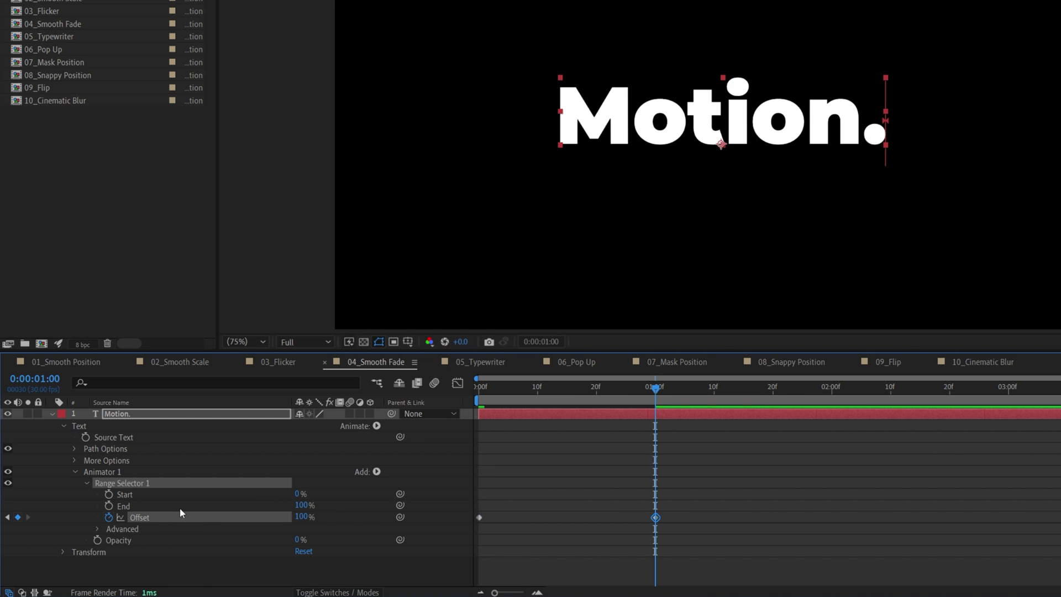
Set the selector shape to Ramp Up with 25% eases and preview the fade.
{"action": "left_click", "coordinate": [96, 529]}
{"action": "left_click", "coordinate": [325, 536]}
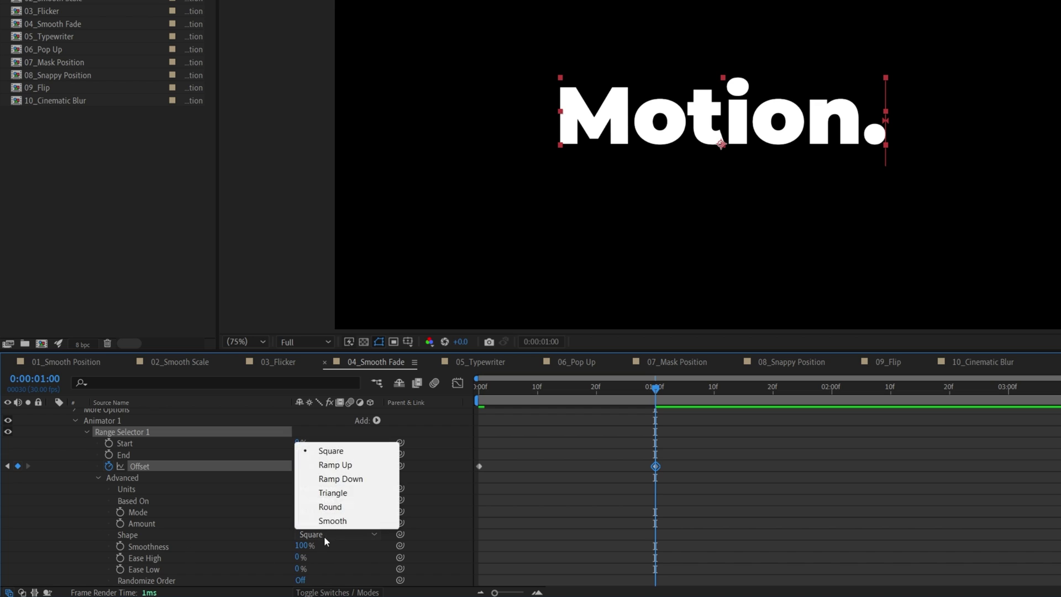
{"action": "left_click", "coordinate": [335, 465]}
{"action": "left_click_drag", "start_coordinate": [297, 546], "coordinate": [312, 558]}
{"action": "left_click", "coordinate": [301, 546]}
{"action": "key", "text": "space"}
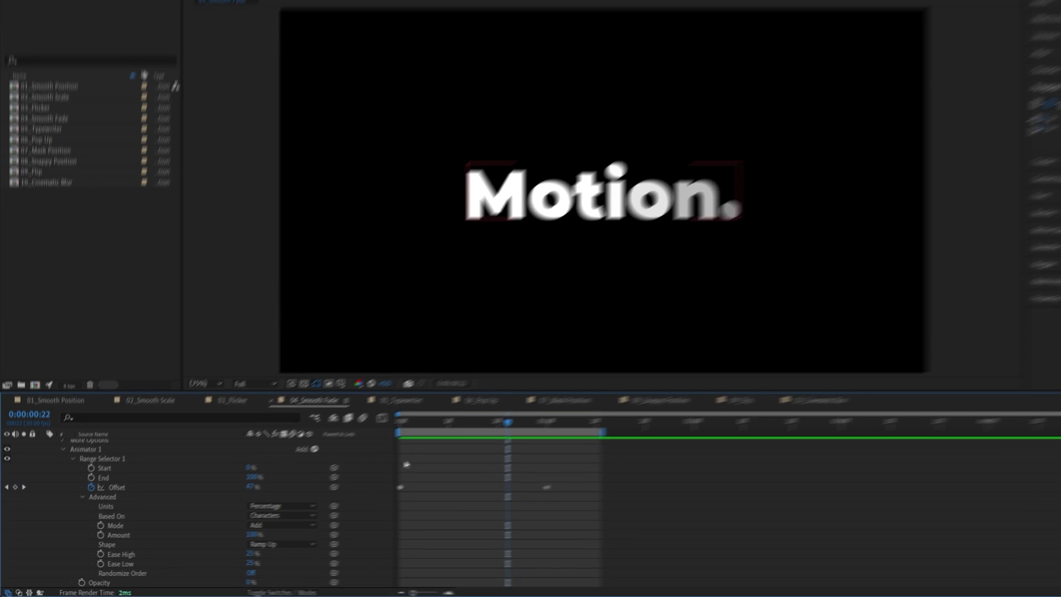
In 05_Typewriter, apply the Typewriter preset to the Motion. text layer.
{"action": "left_click", "coordinate": [382, 416]}
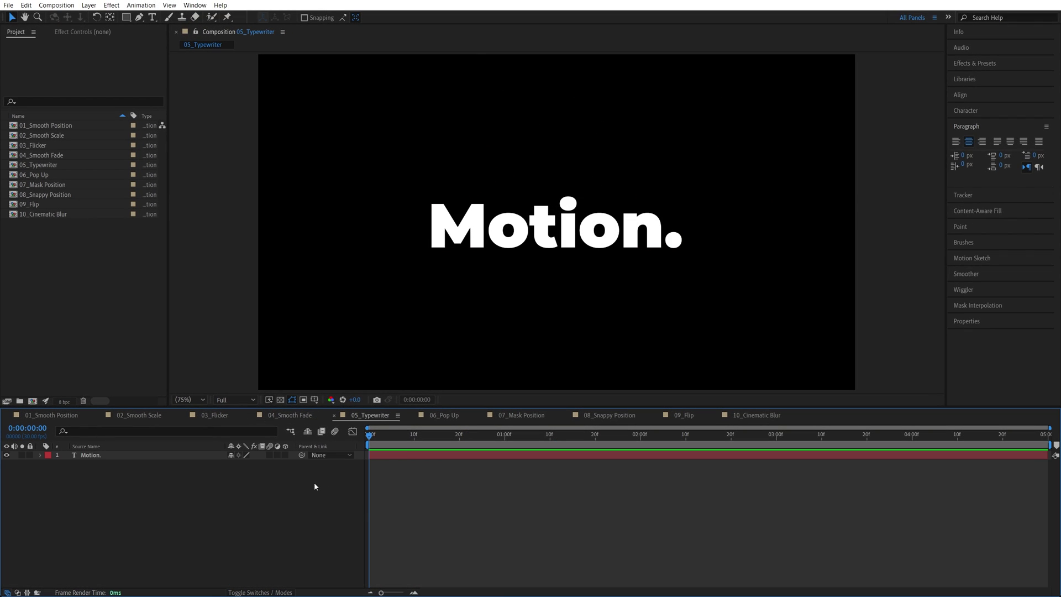
{"action": "left_click", "coordinate": [974, 63]}
{"action": "type", "text": "type"}
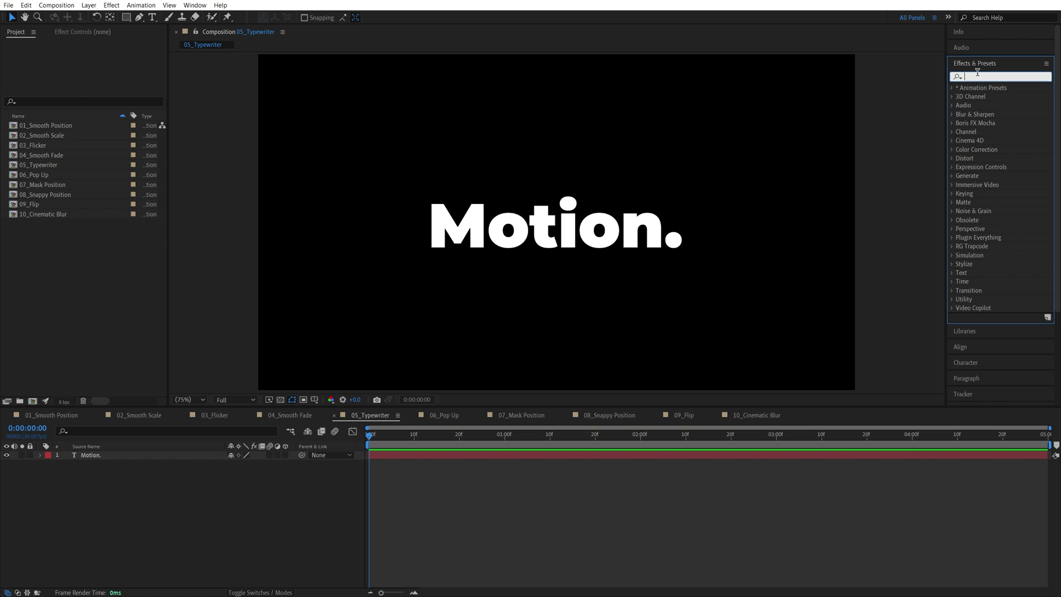
{"action": "type", "text": "wr"}
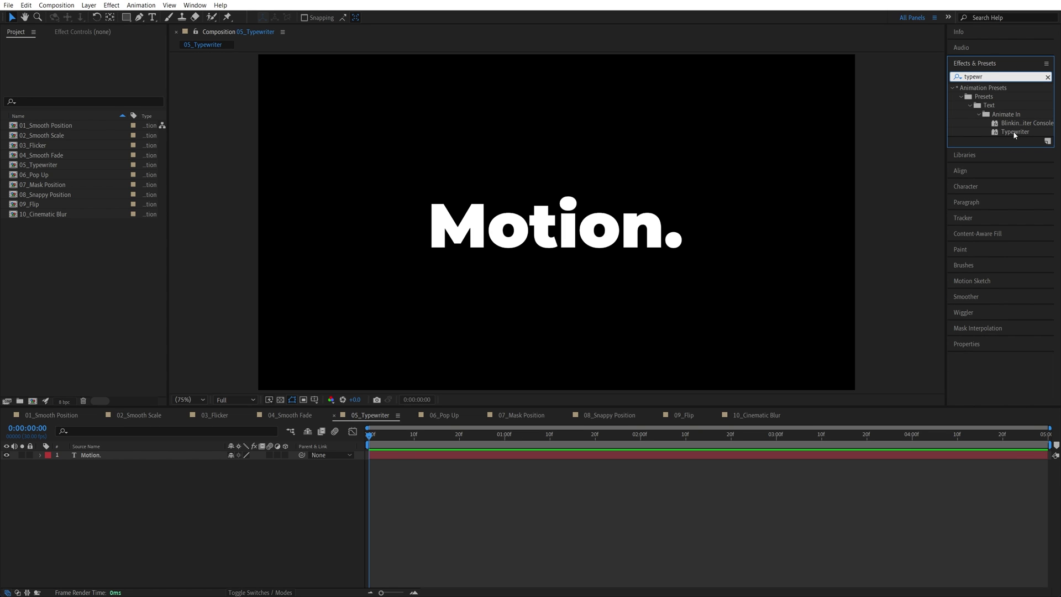
{"action": "left_click_drag", "start_coordinate": [1014, 134], "coordinate": [95, 461]}
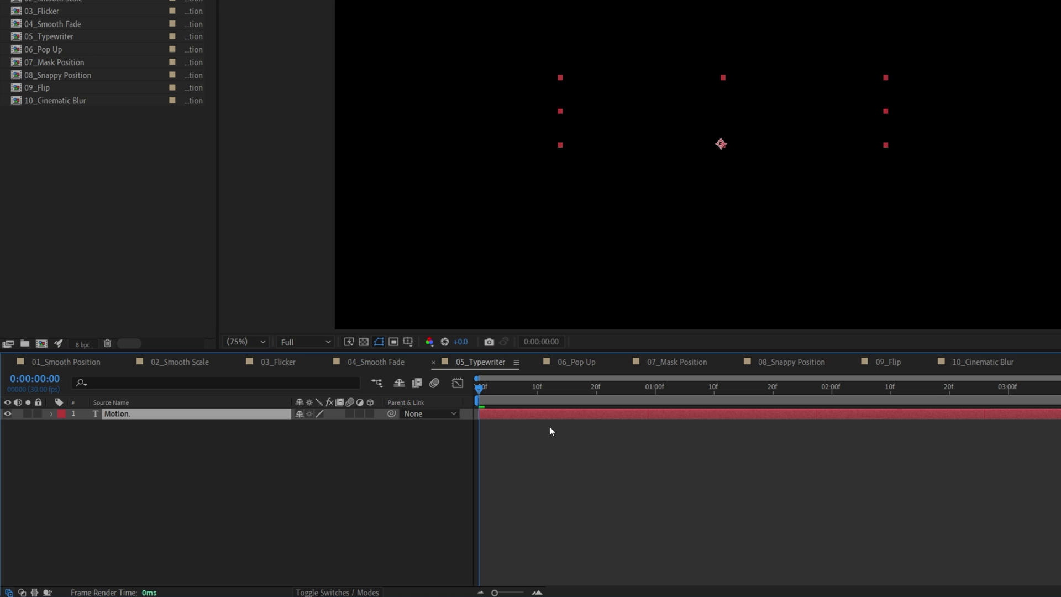
Move the Start end keyframe to one second so typing finishes there, then preview.
{"action": "key", "text": "u"}
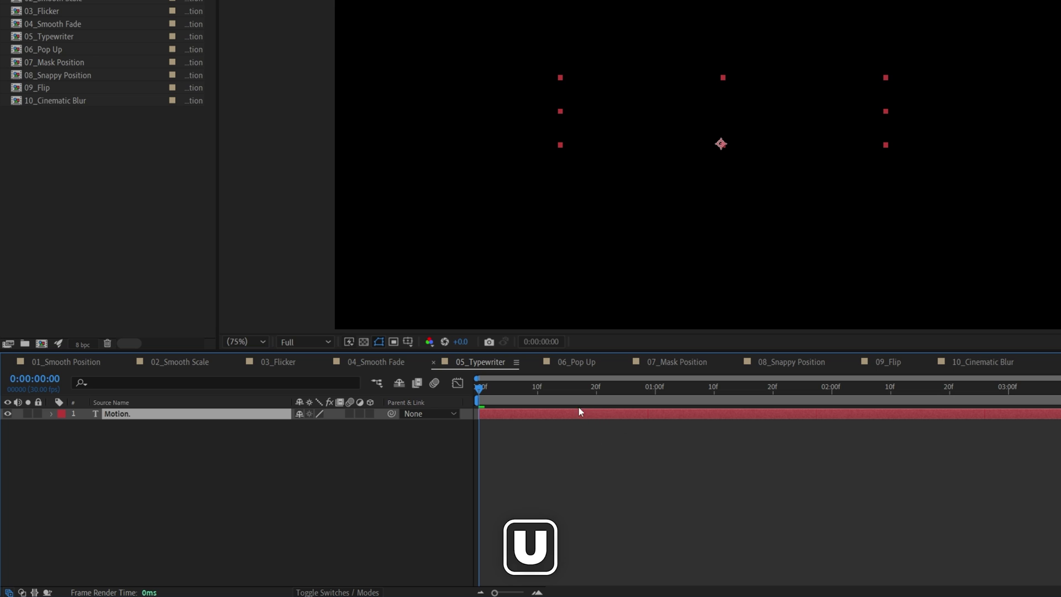
{"action": "left_click", "coordinate": [507, 422]}
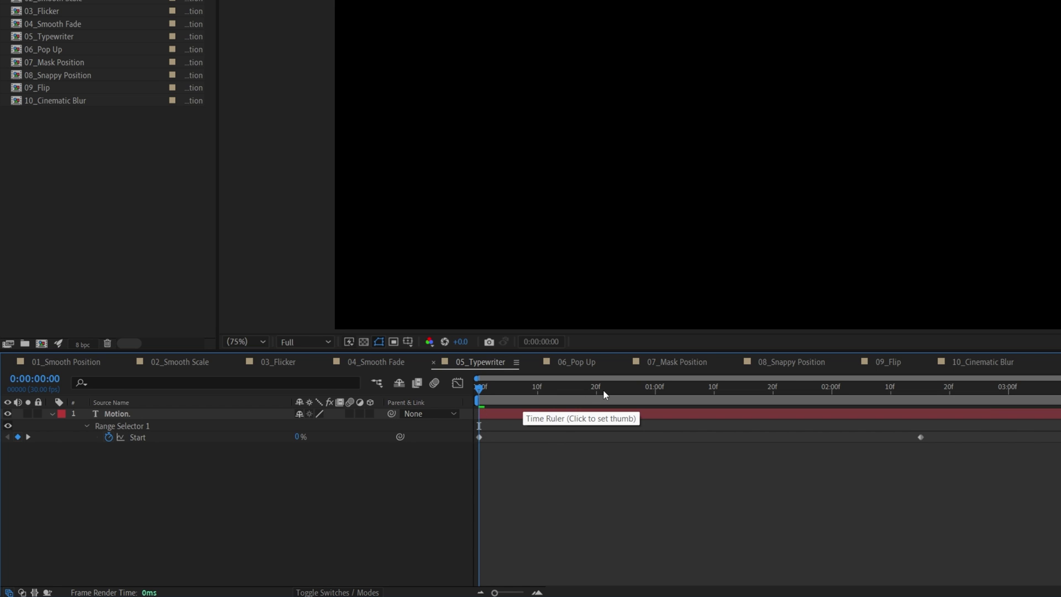
{"action": "left_click_drag", "start_coordinate": [605, 394], "coordinate": [655, 392]}
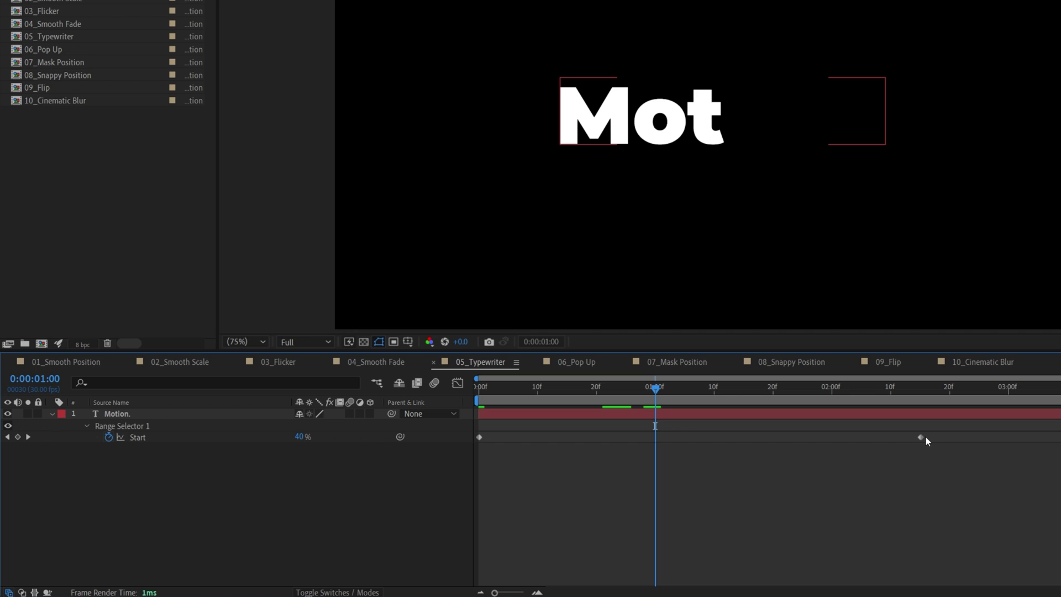
{"action": "left_click_drag", "start_coordinate": [921, 436], "coordinate": [655, 437]}
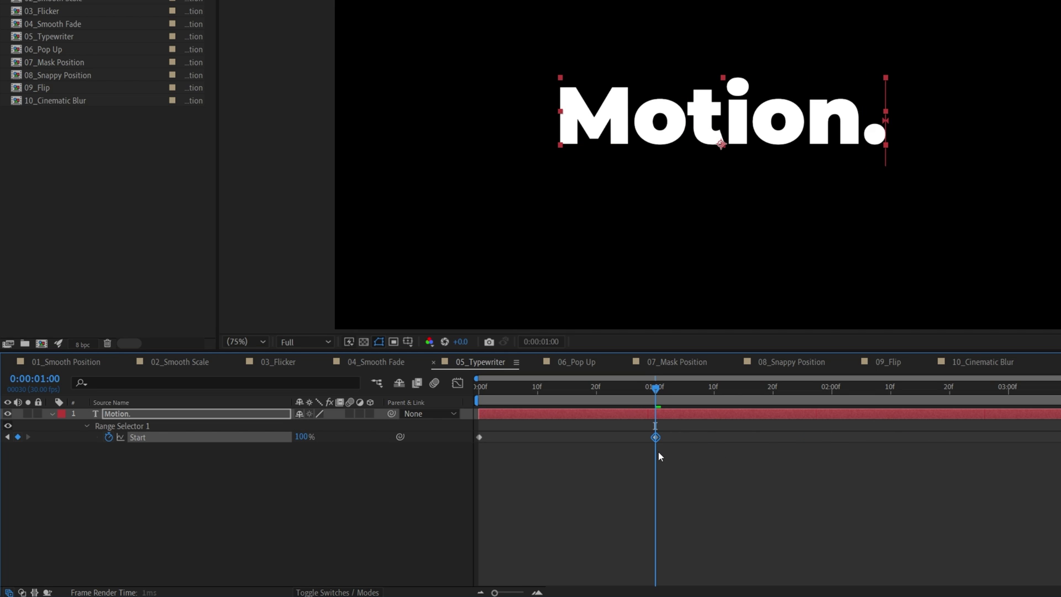
{"action": "key", "text": "space"}
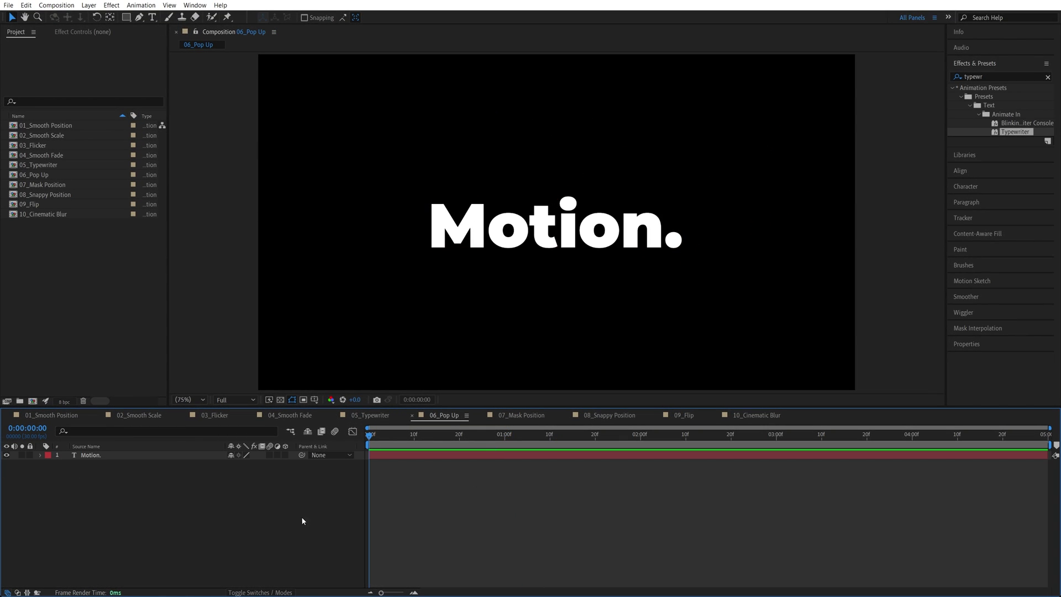
Move the Motion. text layer's anchor point to the centre of the text.
{"action": "left_click", "coordinate": [154, 455]}
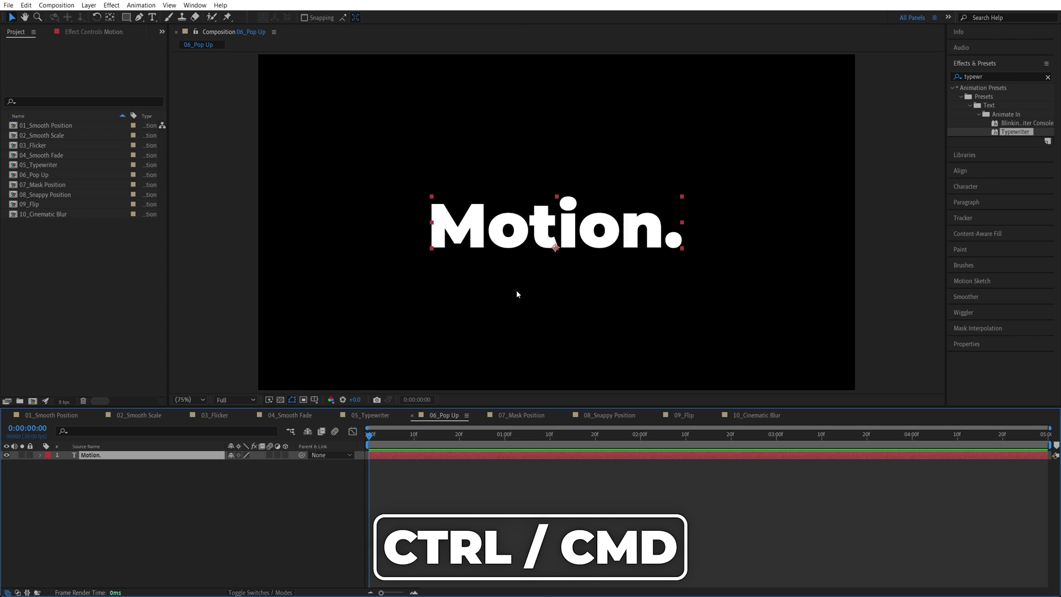
{"action": "left_click", "coordinate": [111, 20]}
{"action": "left_click_drag", "start_coordinate": [556, 247], "coordinate": [556, 222]}
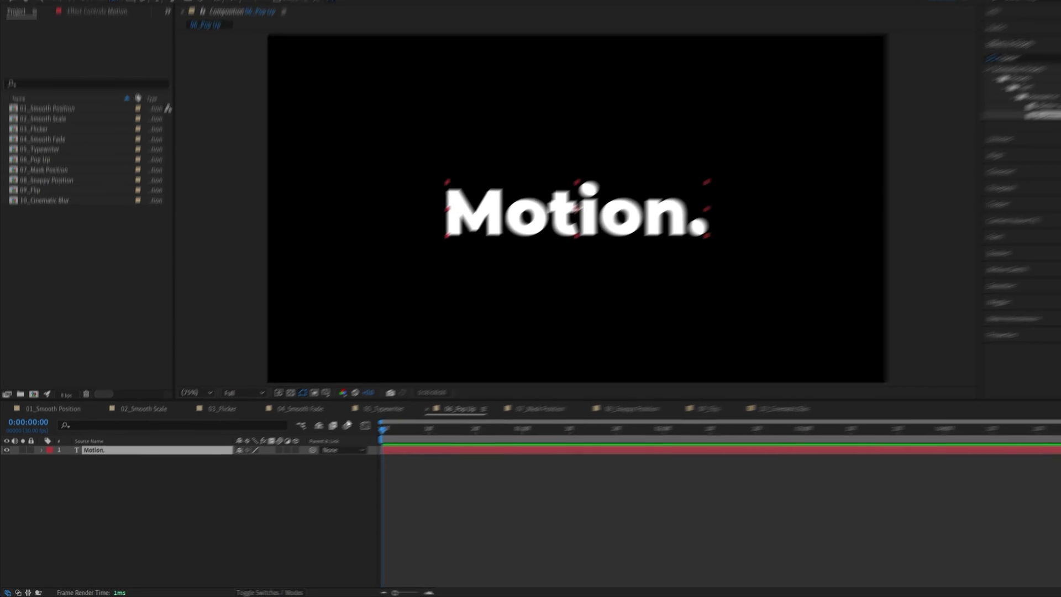
Keyframe Scale at 0% on frame 0, 125% on frame 4, and 100% on frame 8.
{"action": "key", "text": "s"}
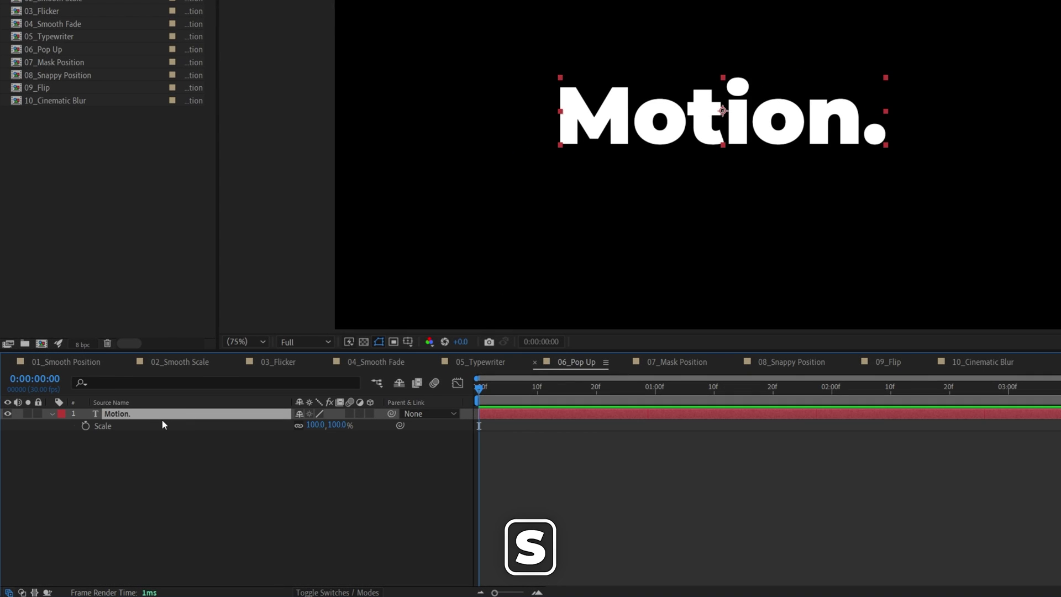
{"action": "left_click", "coordinate": [85, 426]}
{"action": "left_click", "coordinate": [315, 425]}
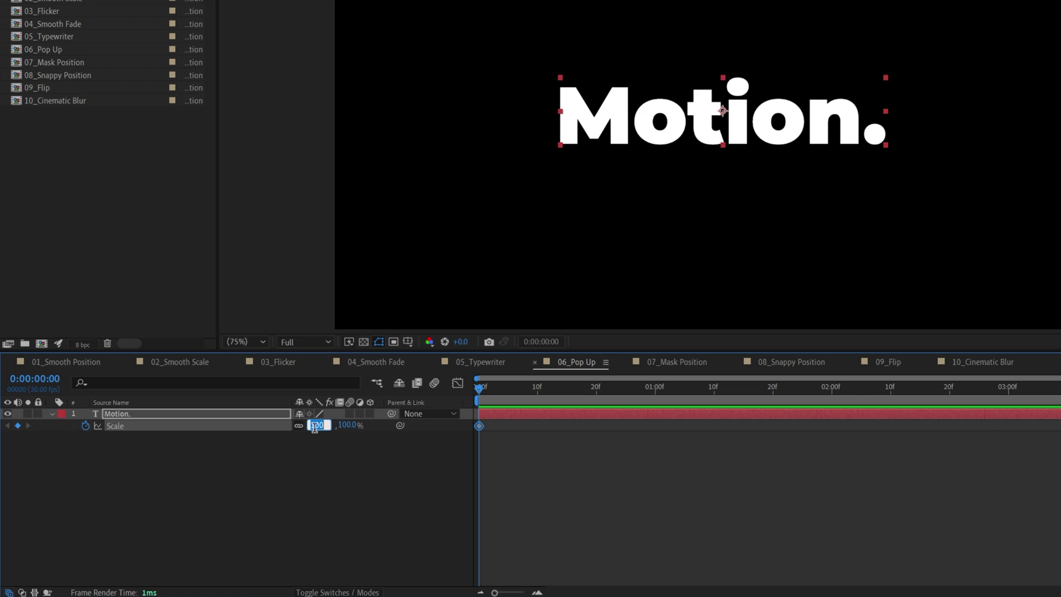
{"action": "type", "text": "0"}
{"action": "key", "text": "Return"}
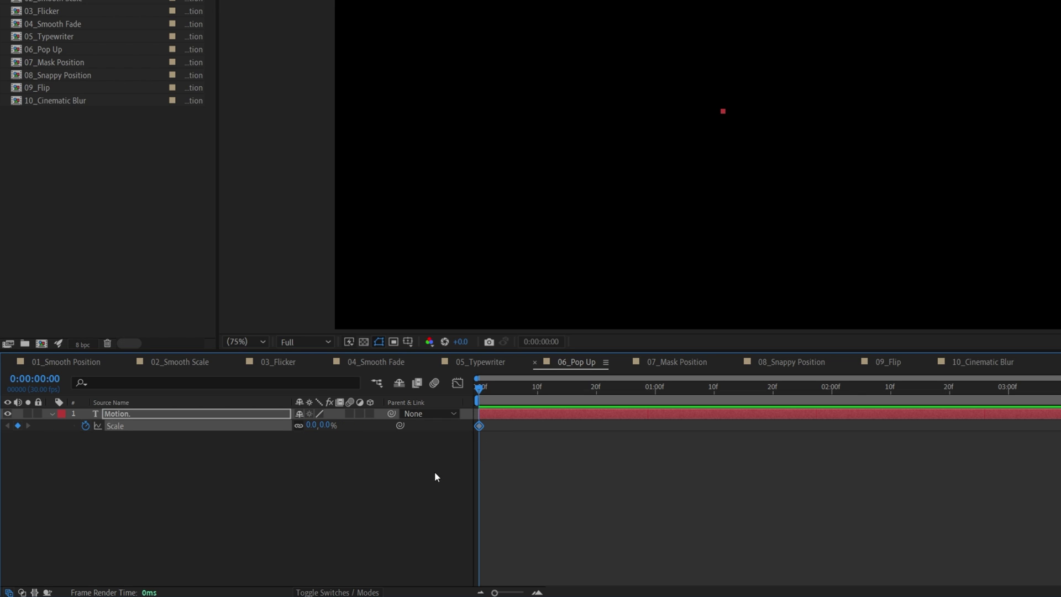
{"action": "key", "text": "ctrl+Right"}
{"action": "key", "text": "ctrl+Right"}
{"action": "key", "text": "ctrl+Right"}
{"action": "key", "text": "ctrl+Right"}
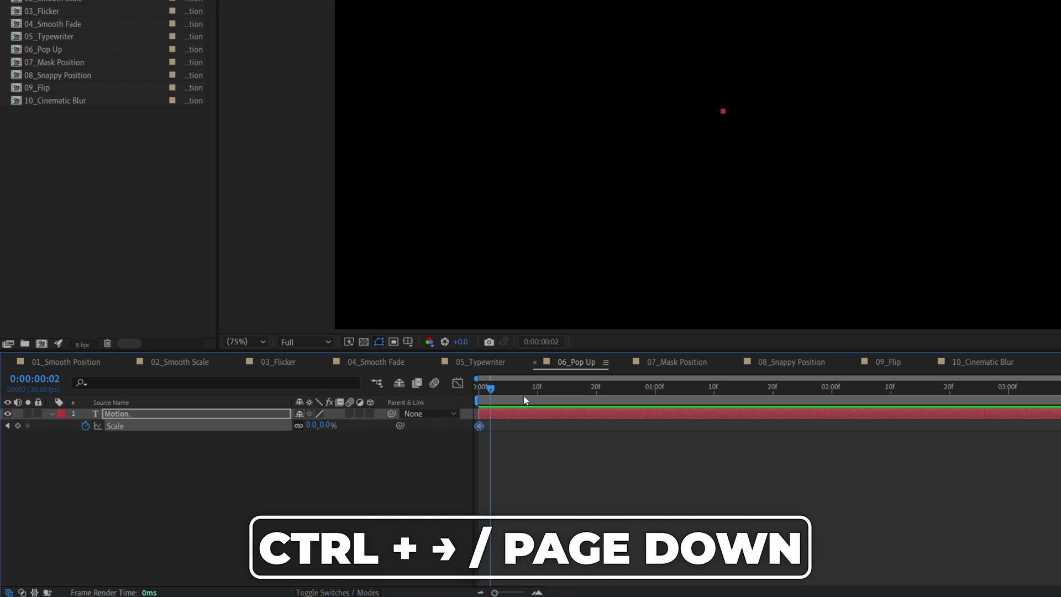
{"action": "left_click", "coordinate": [315, 425]}
{"action": "type", "text": "1"}
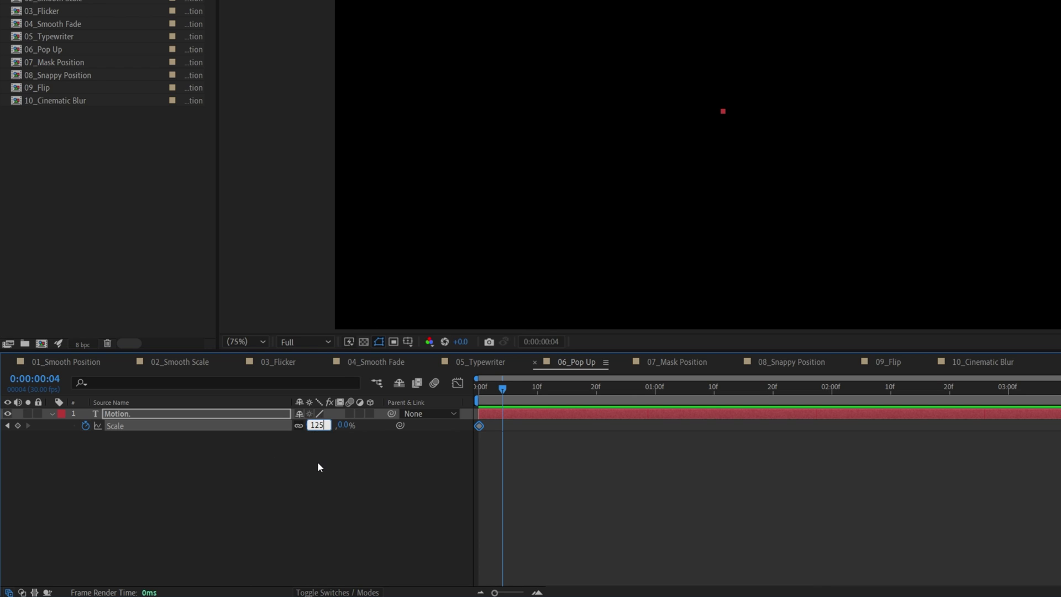
{"action": "type", "text": "25"}
{"action": "key", "text": "Return"}
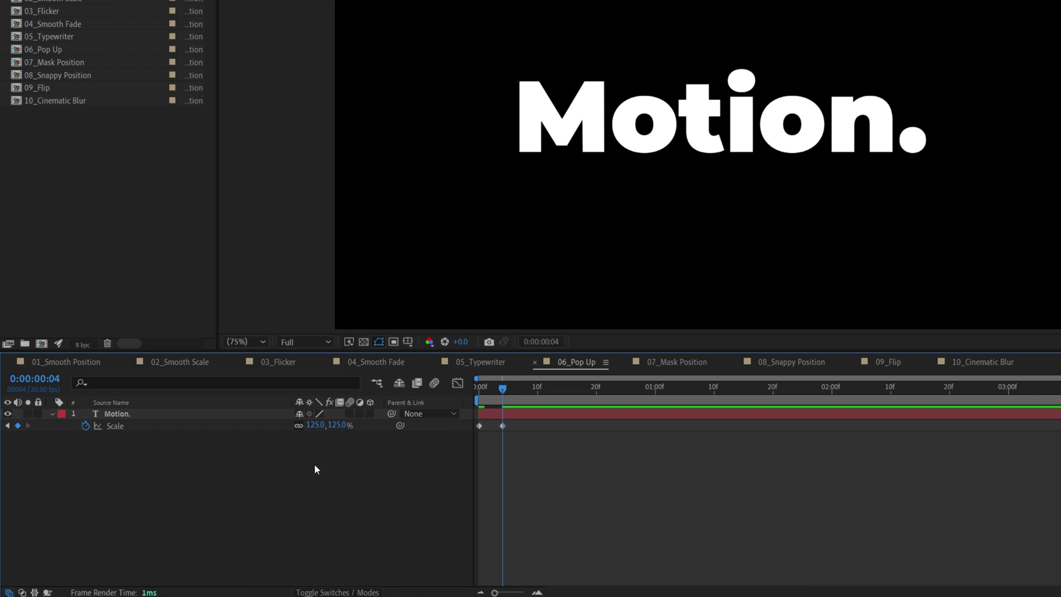
{"action": "key", "text": "ctrl+Right"}
{"action": "key", "text": "ctrl+Right"}
{"action": "key", "text": "ctrl+Right"}
{"action": "key", "text": "ctrl+Right"}
{"action": "left_click", "coordinate": [315, 425]}
{"action": "type", "text": "1"}
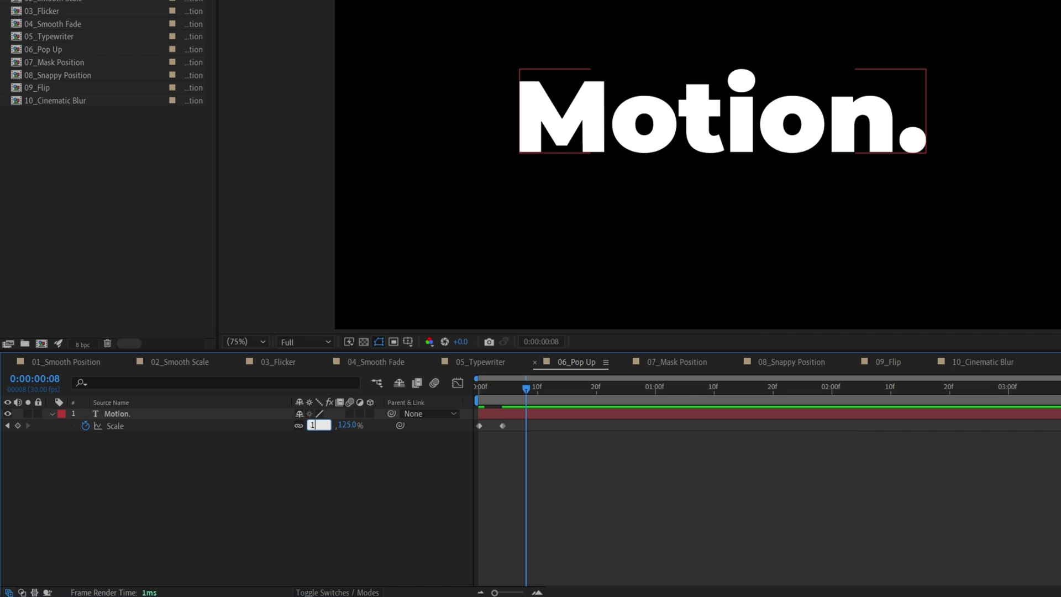
{"action": "type", "text": "00"}
{"action": "key", "text": "Return"}
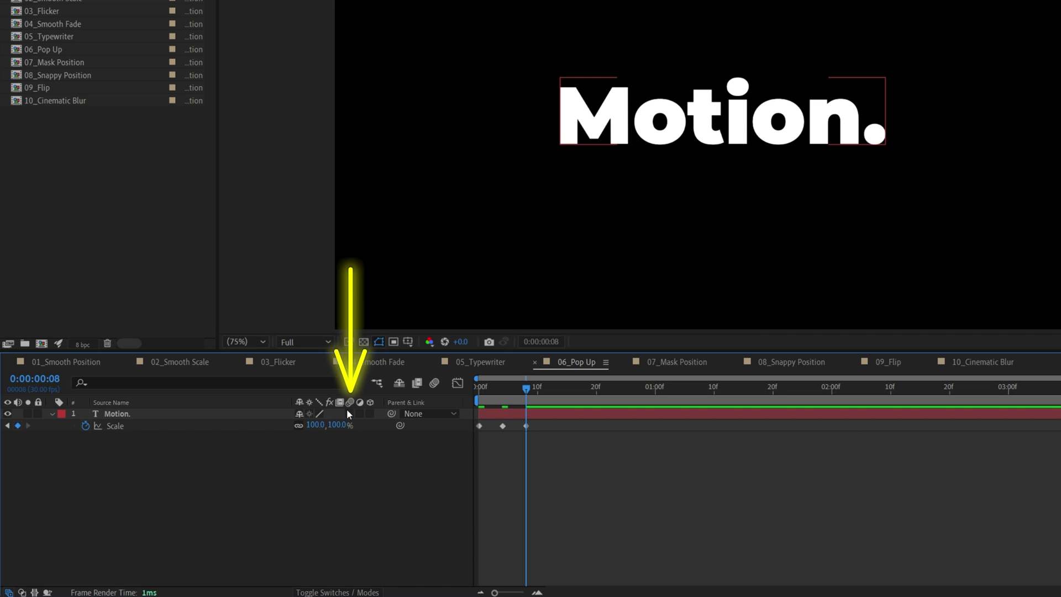
Turn on motion blur for the text and preview the pop-up animation.
{"action": "left_click", "coordinate": [349, 413]}
{"action": "key", "text": "space"}
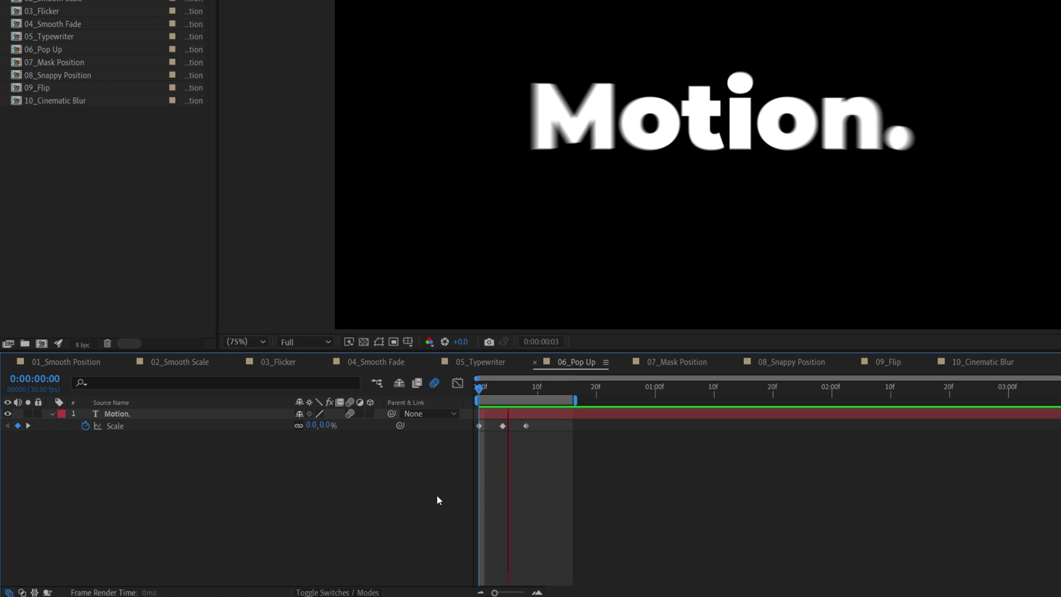
{"action": "left_click", "coordinate": [674, 363]}
Add a per-character Position animator to the Motion. text layer.
{"action": "left_click", "coordinate": [127, 415]}
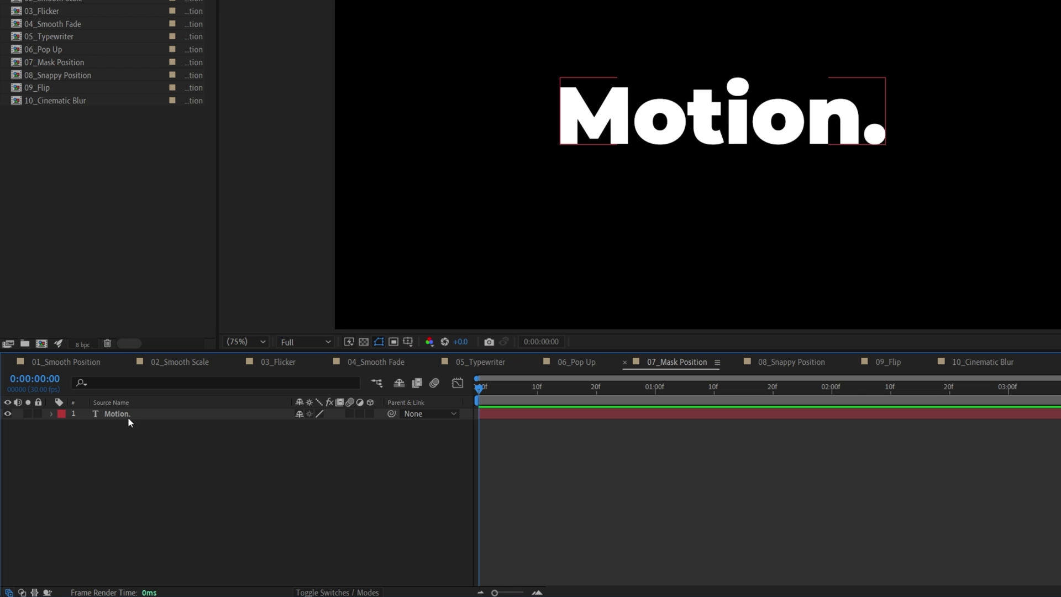
{"action": "left_click", "coordinate": [51, 415]}
{"action": "left_click", "coordinate": [377, 426]}
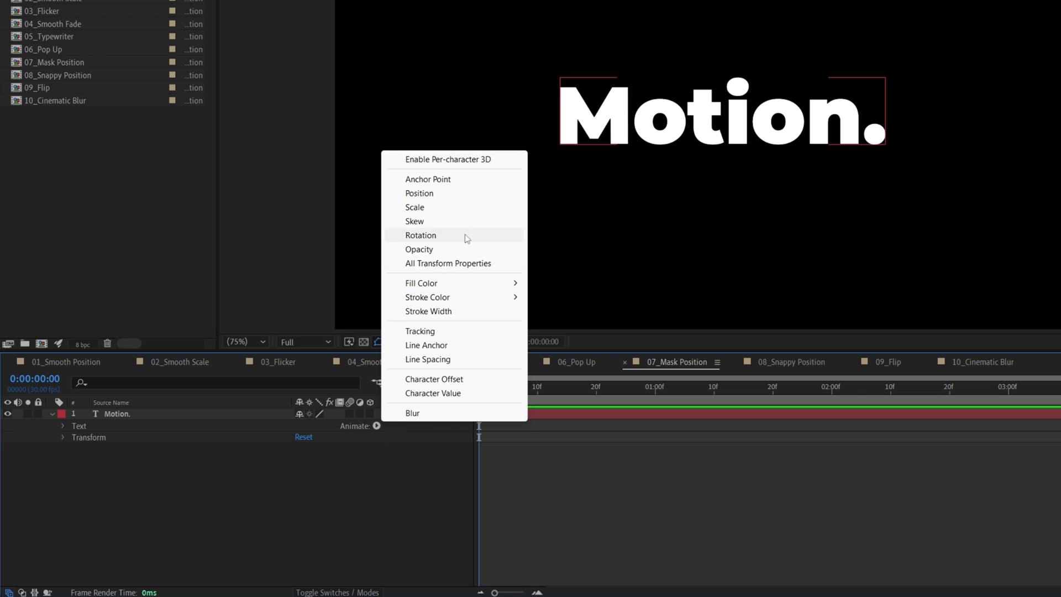
{"action": "left_click", "coordinate": [436, 194]}
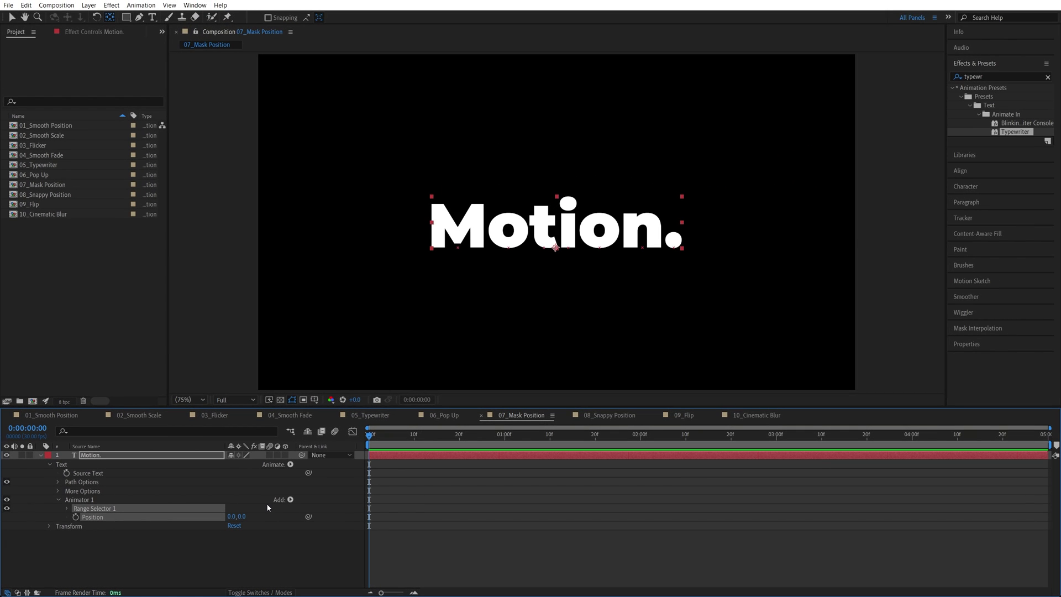
Draw a rectangular mask on the text from the top down to its baseline.
{"action": "left_click", "coordinate": [126, 17]}
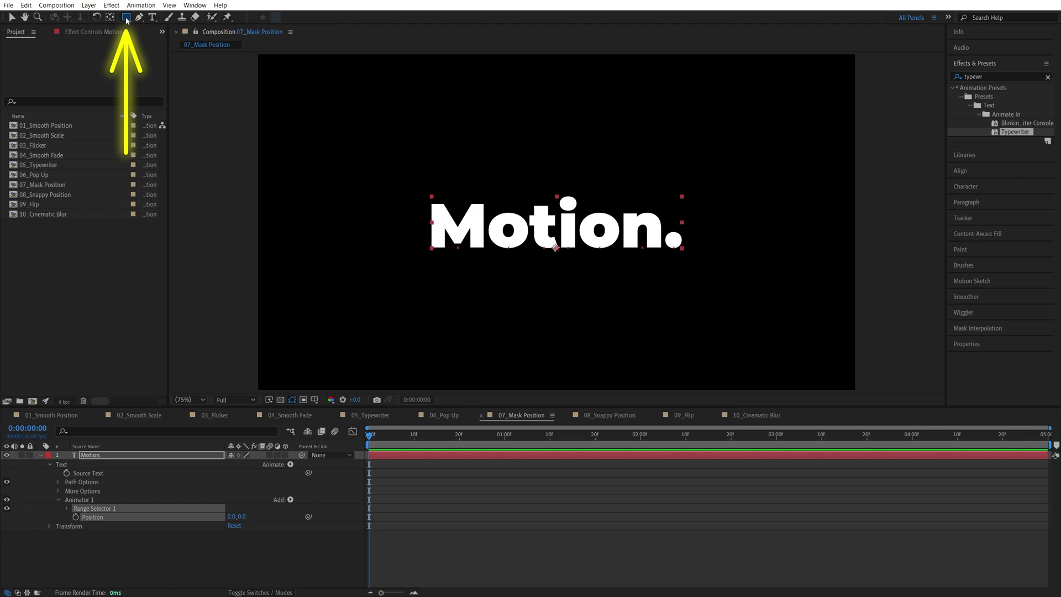
{"action": "left_click", "coordinate": [101, 456]}
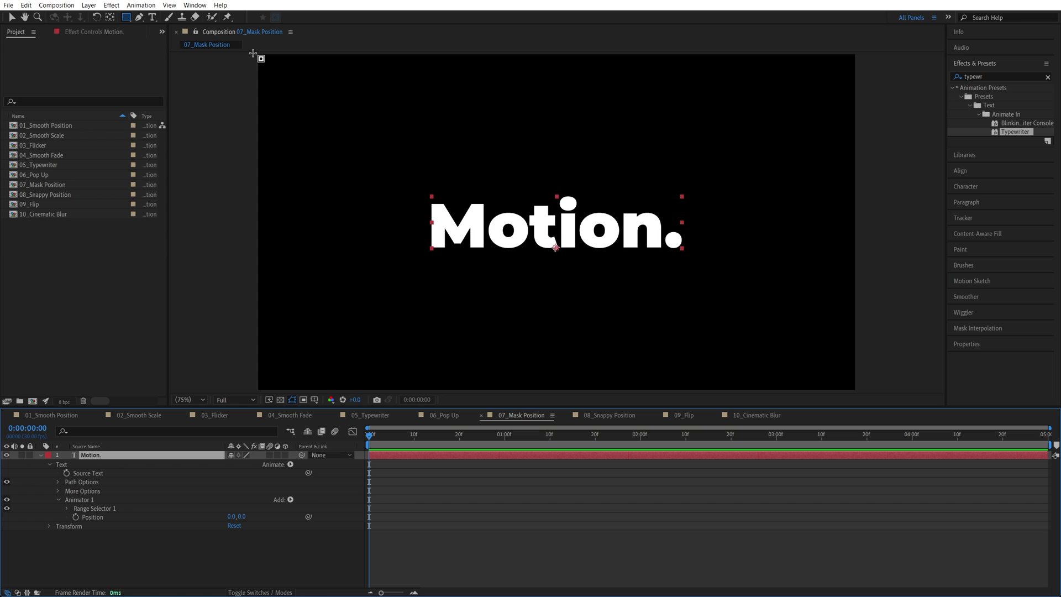
{"action": "left_click_drag", "start_coordinate": [252, 54], "coordinate": [890, 249]}
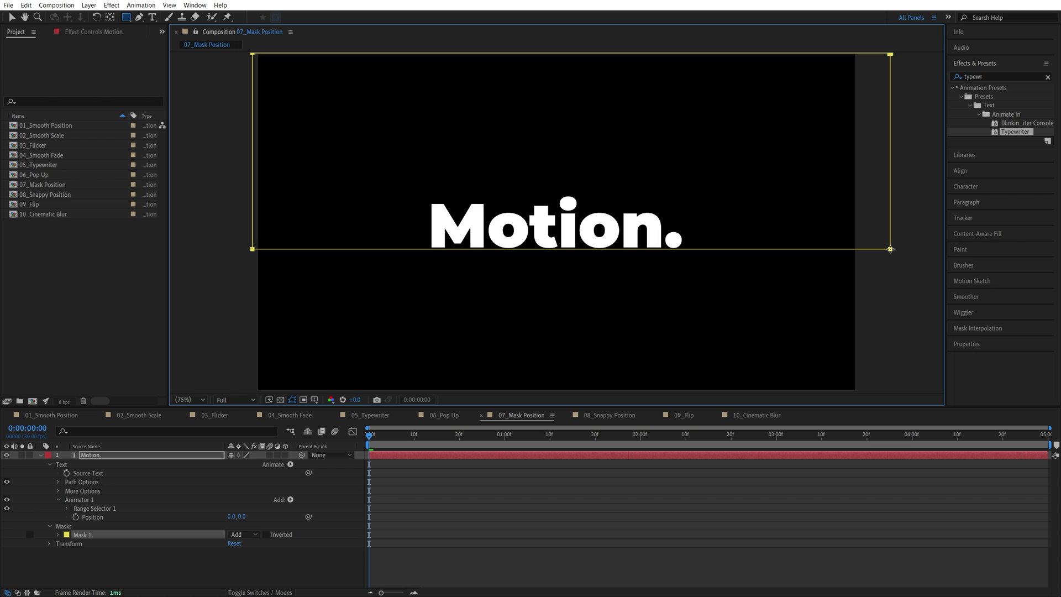
Keyframe the animator Position from 0,169.9 at the start to 0,0 at one second.
{"action": "scroll", "coordinate": [575, 250], "scroll_direction": "up", "scroll_amount": 3}
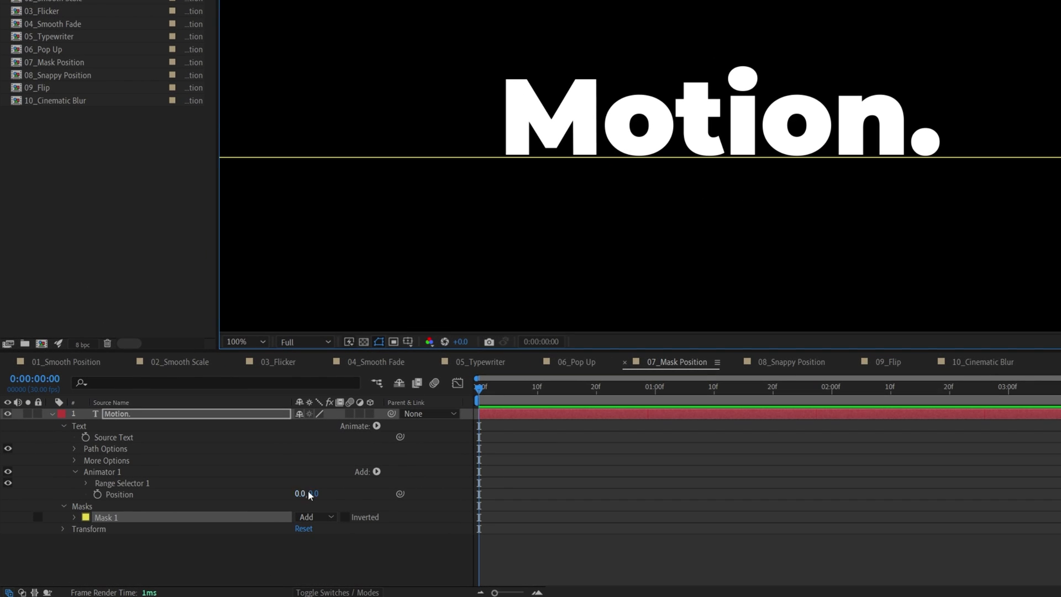
{"action": "left_click_drag", "start_coordinate": [312, 493], "coordinate": [853, 433]}
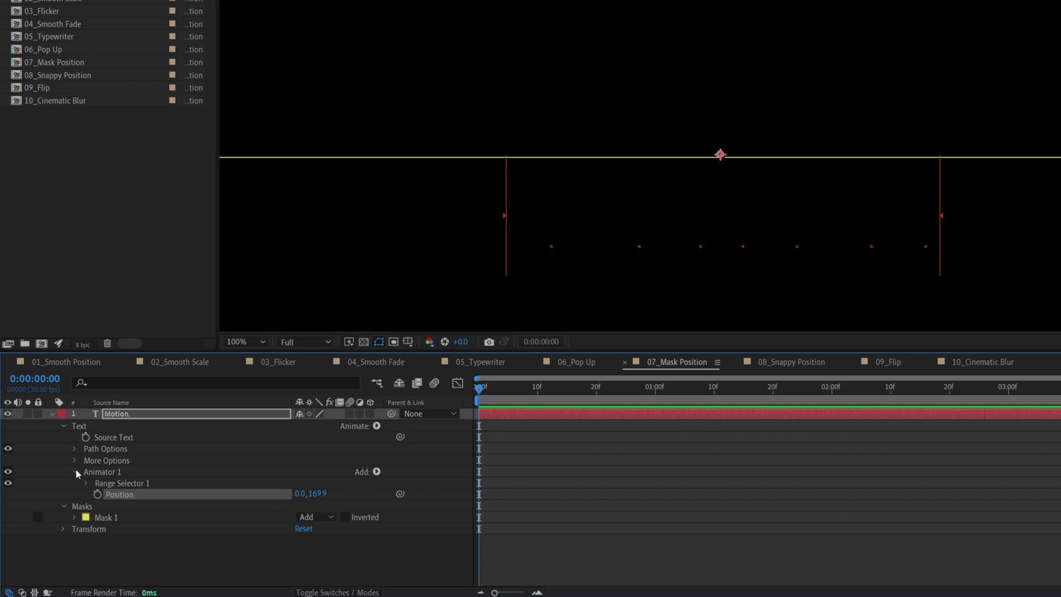
{"action": "left_click", "coordinate": [98, 494]}
{"action": "left_click_drag", "start_coordinate": [526, 399], "coordinate": [656, 404]}
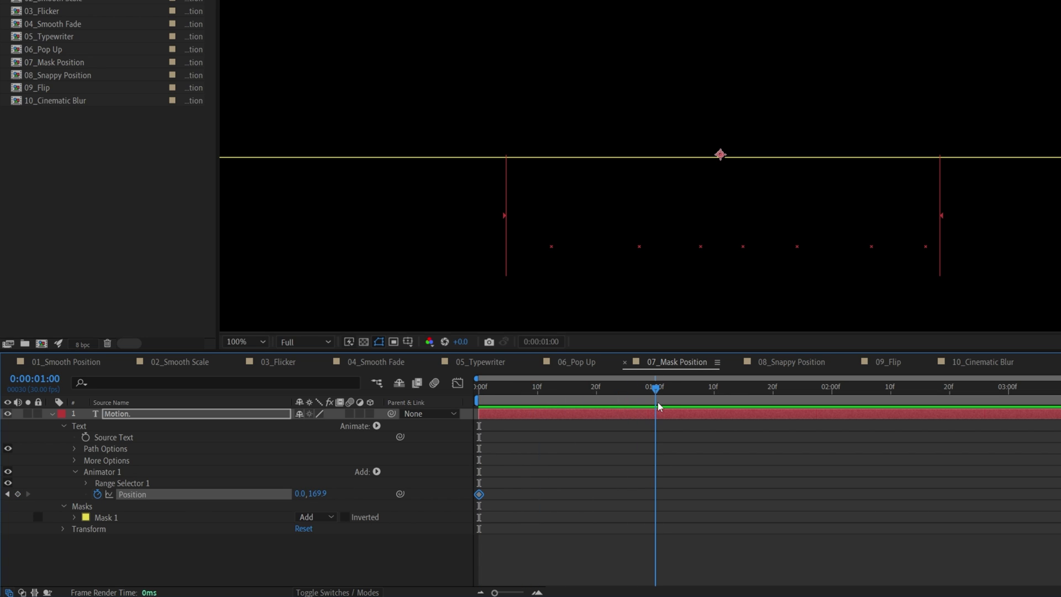
{"action": "left_click", "coordinate": [321, 493]}
{"action": "type", "text": "0"}
{"action": "key", "text": "Return"}
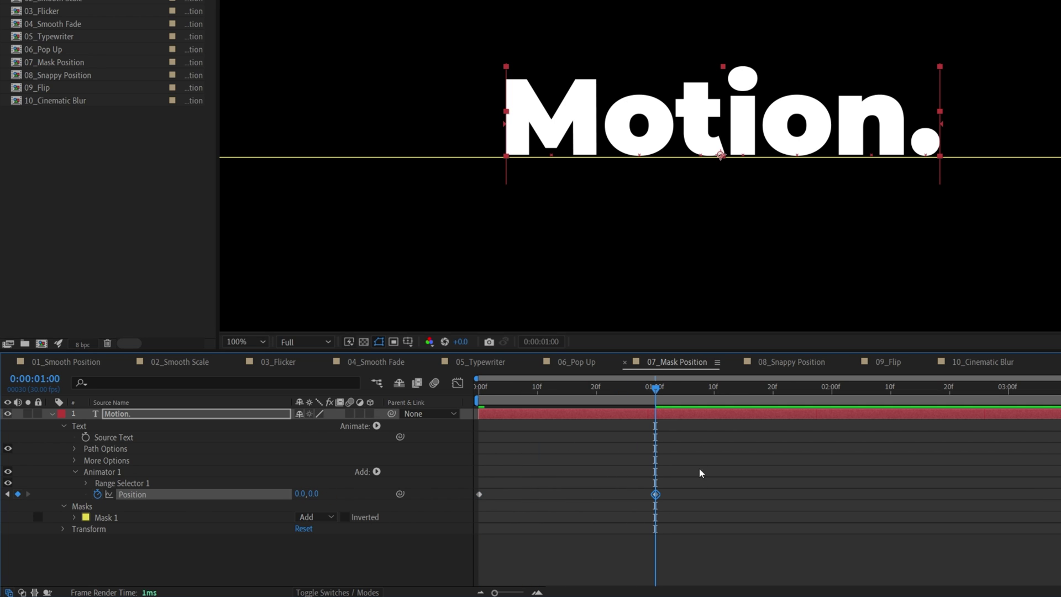
Apply Easy Ease to both Position keyframes.
{"action": "left_click_drag", "start_coordinate": [703, 455], "coordinate": [477, 499]}
{"action": "right_click", "coordinate": [479, 495]}
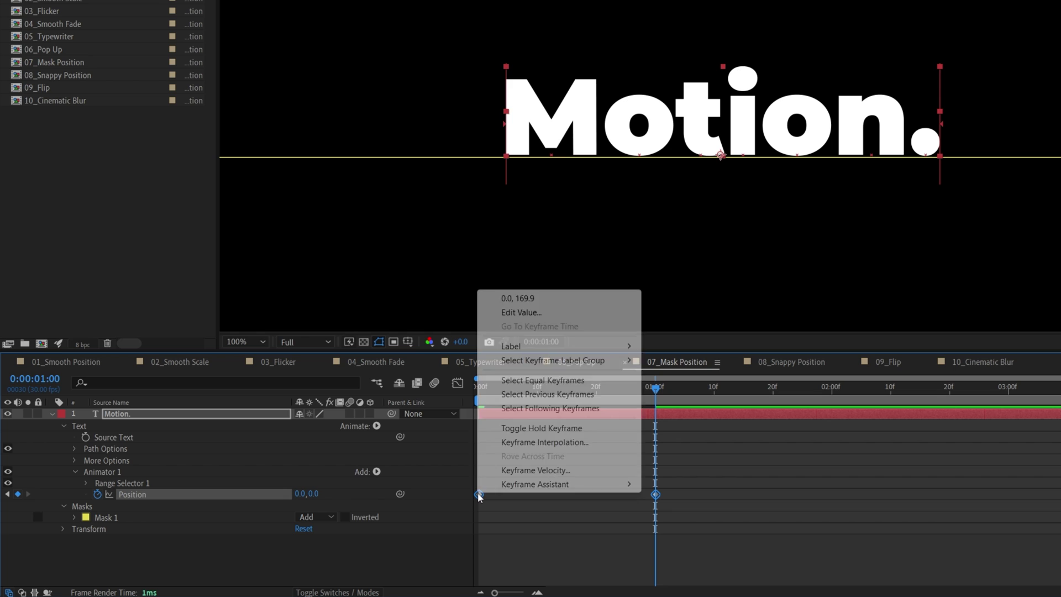
{"action": "mouse_move", "coordinate": [553, 484]}
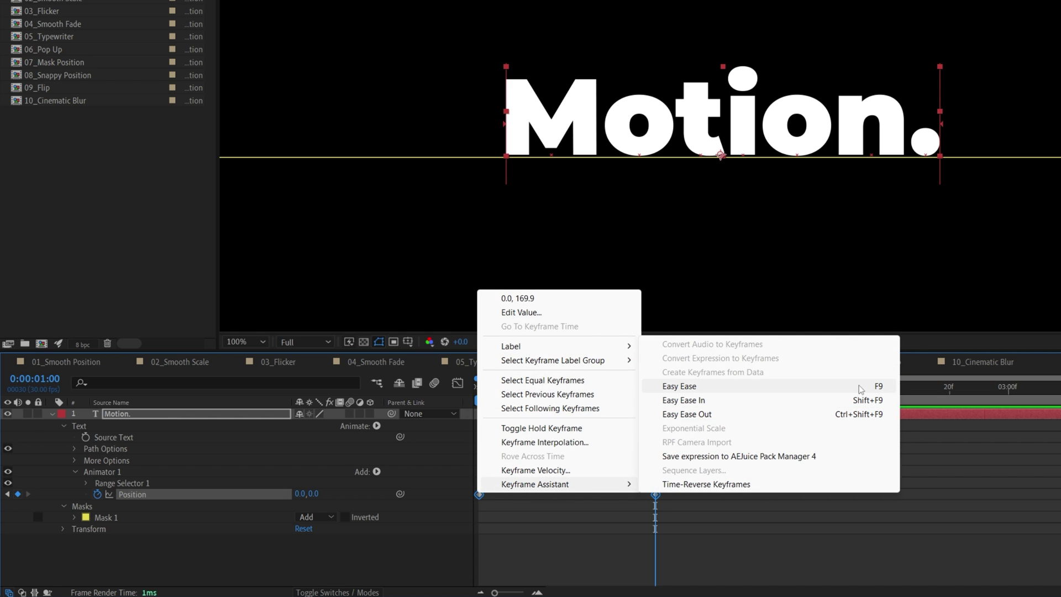
{"action": "left_click", "coordinate": [747, 387]}
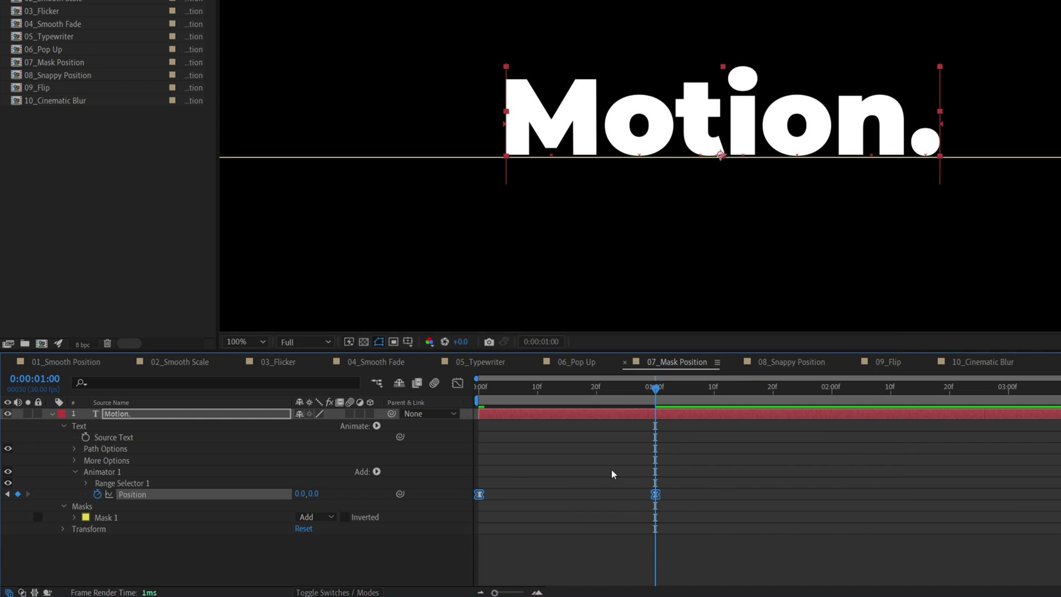
Reshape the Position speed graph so it spikes early, with the arrival keyframe's influence at 100%.
{"action": "left_click", "coordinate": [461, 385]}
{"action": "right_click", "coordinate": [686, 457]}
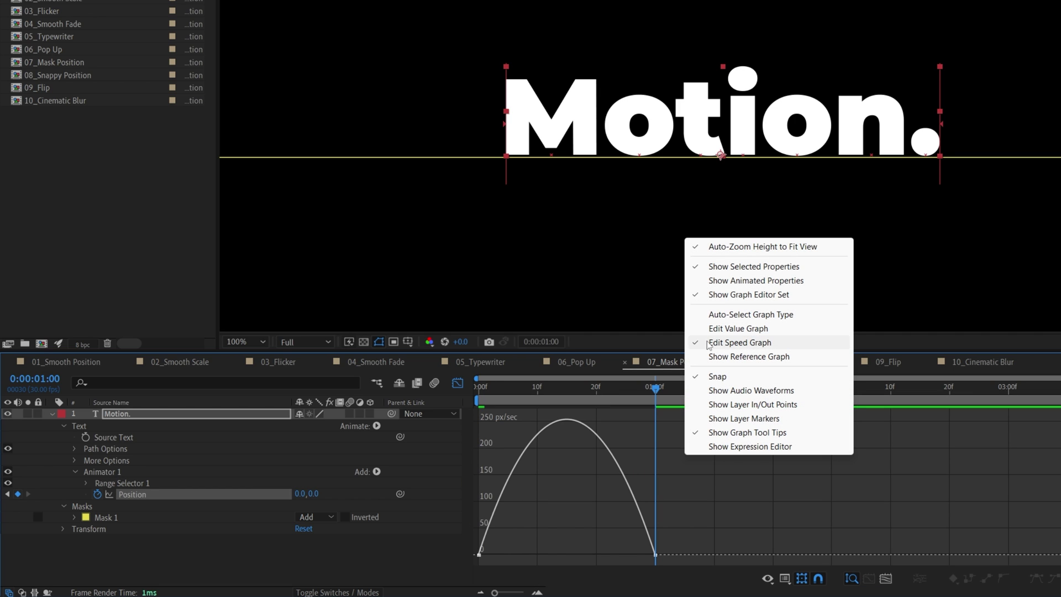
{"action": "left_click", "coordinate": [768, 344]}
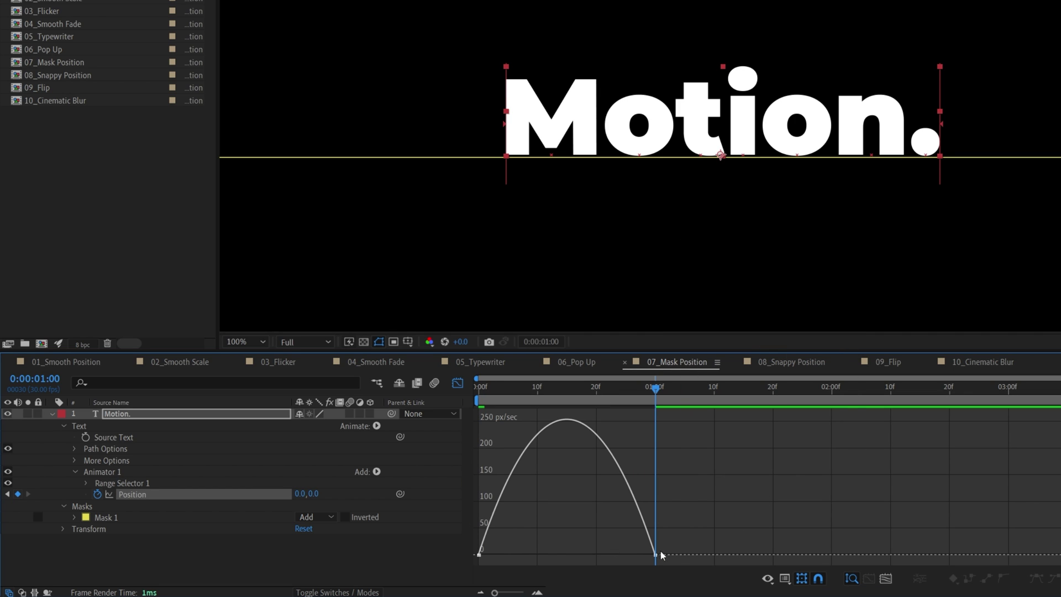
{"action": "left_click_drag", "start_coordinate": [673, 546], "coordinate": [567, 554]}
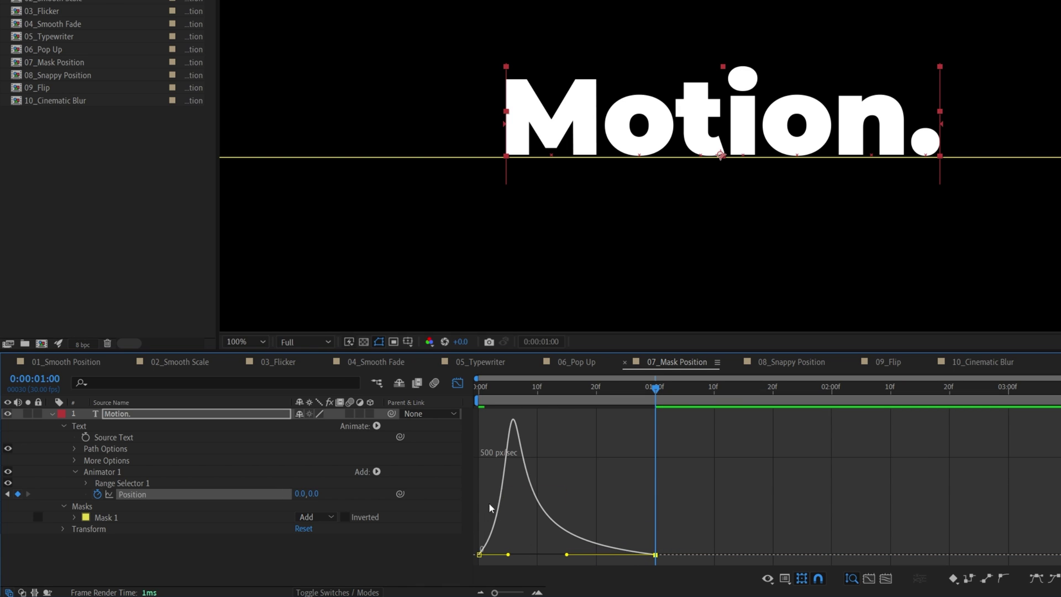
{"action": "left_click", "coordinate": [458, 383]}
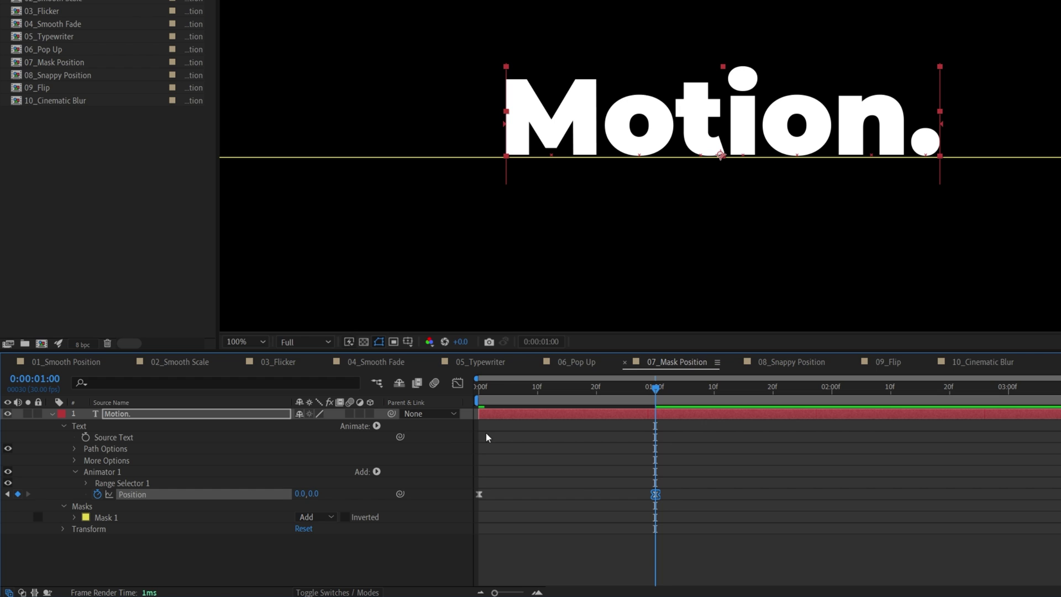
Enable motion blur on the text layer and preview the rising text.
{"action": "left_click", "coordinate": [349, 416]}
{"action": "key", "text": "space"}
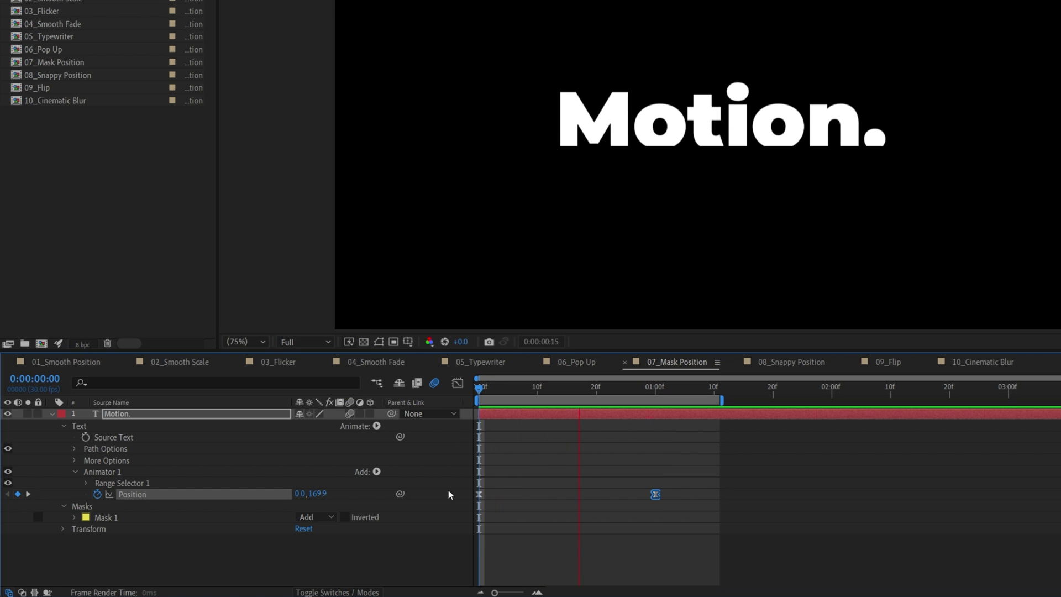
{"action": "key", "text": "space"}
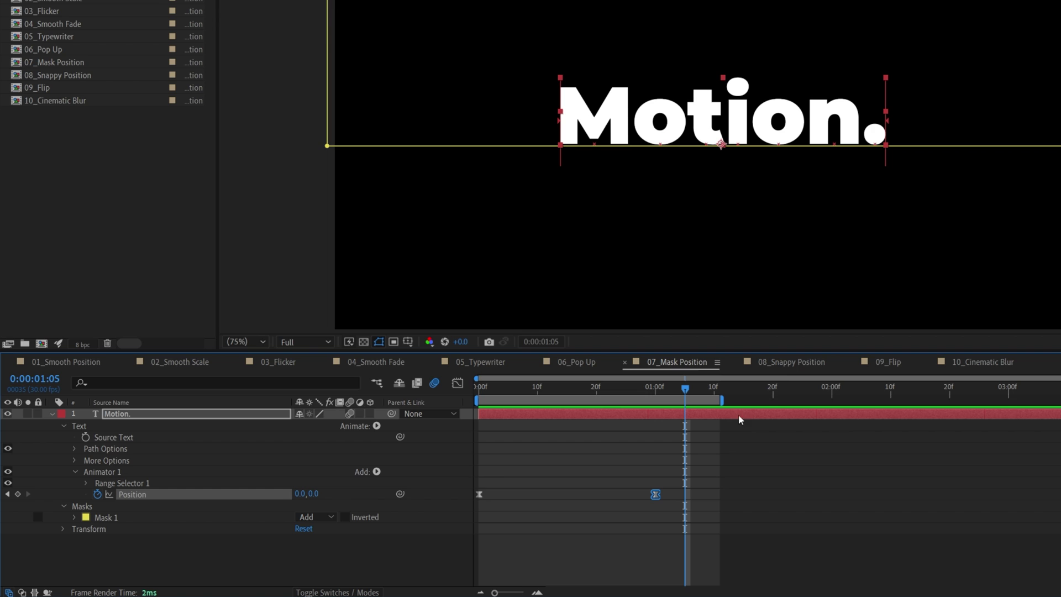
In 08_Snappy Position, add a Position animator to the Motion. text, plus Opacity and Tracking.
{"action": "left_click", "coordinate": [799, 366]}
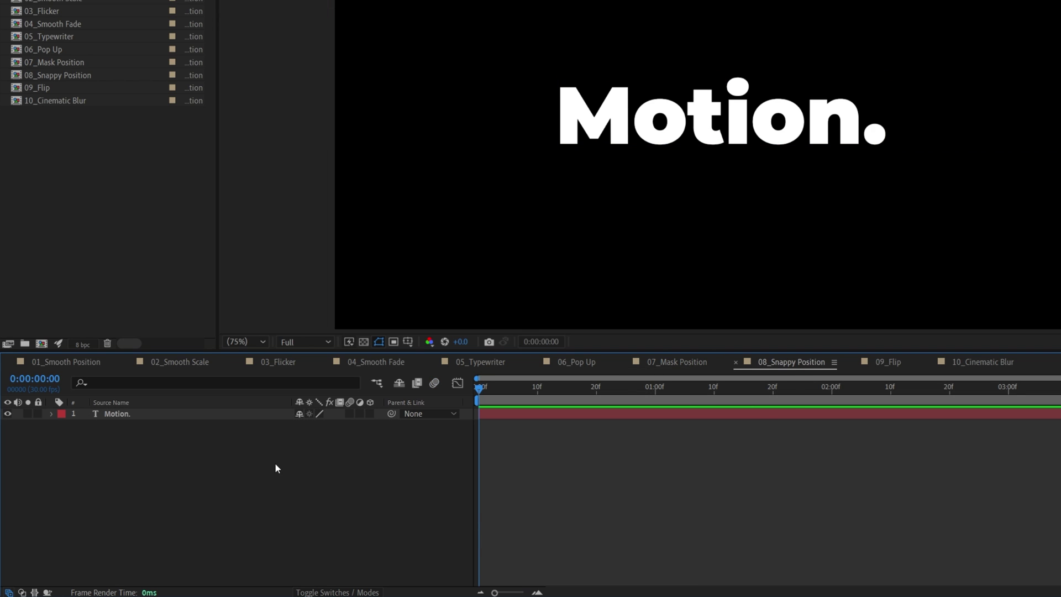
{"action": "left_click", "coordinate": [52, 417]}
{"action": "left_click", "coordinate": [52, 414]}
{"action": "left_click", "coordinate": [376, 425]}
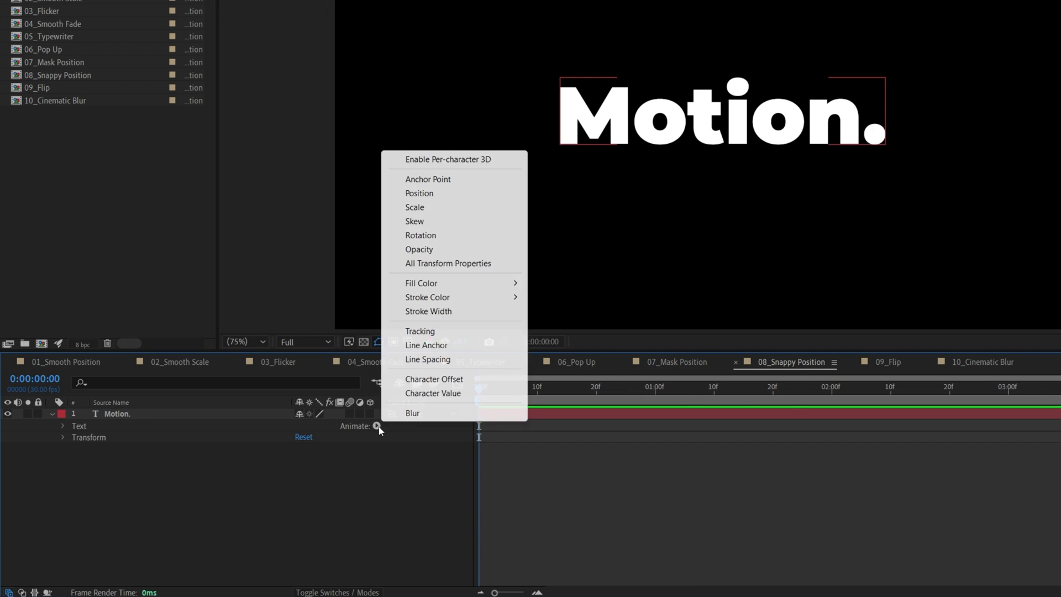
{"action": "left_click", "coordinate": [441, 196]}
{"action": "left_click", "coordinate": [379, 472]}
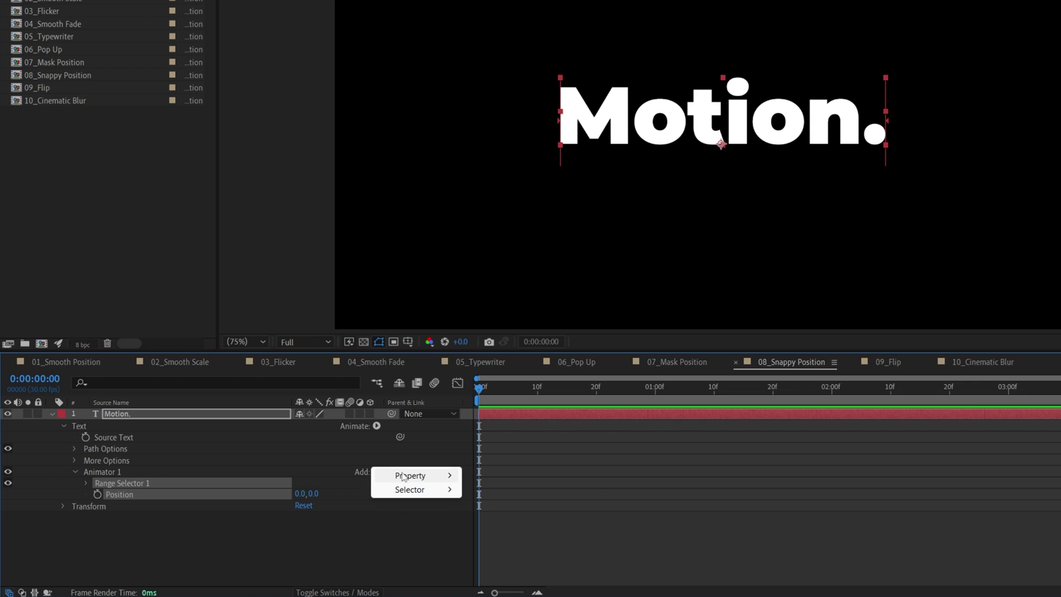
{"action": "mouse_move", "coordinate": [436, 475]}
{"action": "left_click", "coordinate": [497, 312]}
{"action": "left_click", "coordinate": [377, 474]}
{"action": "mouse_move", "coordinate": [377, 474]}
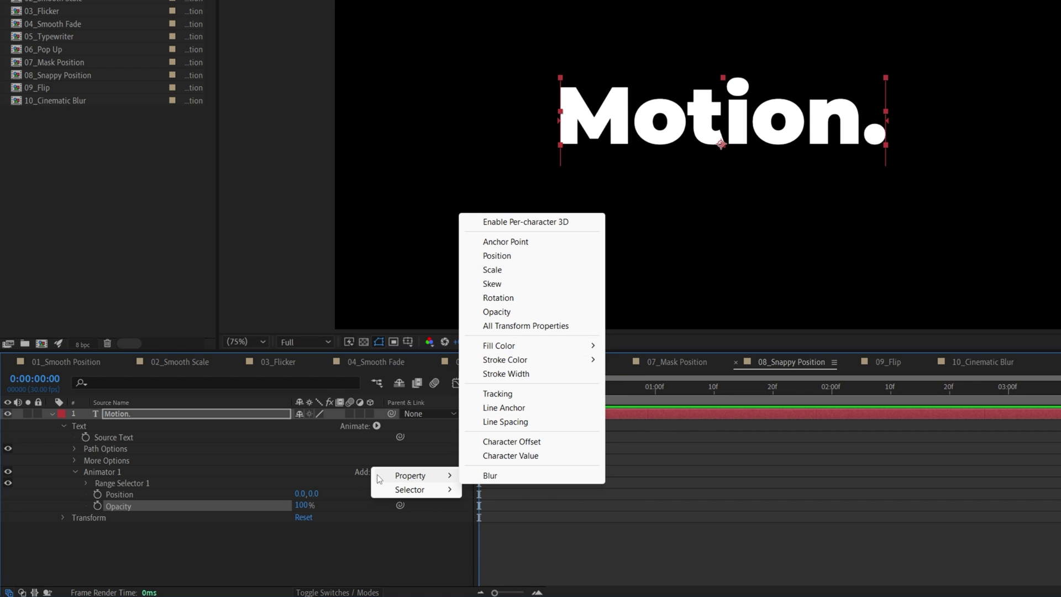
{"action": "left_click", "coordinate": [505, 393]}
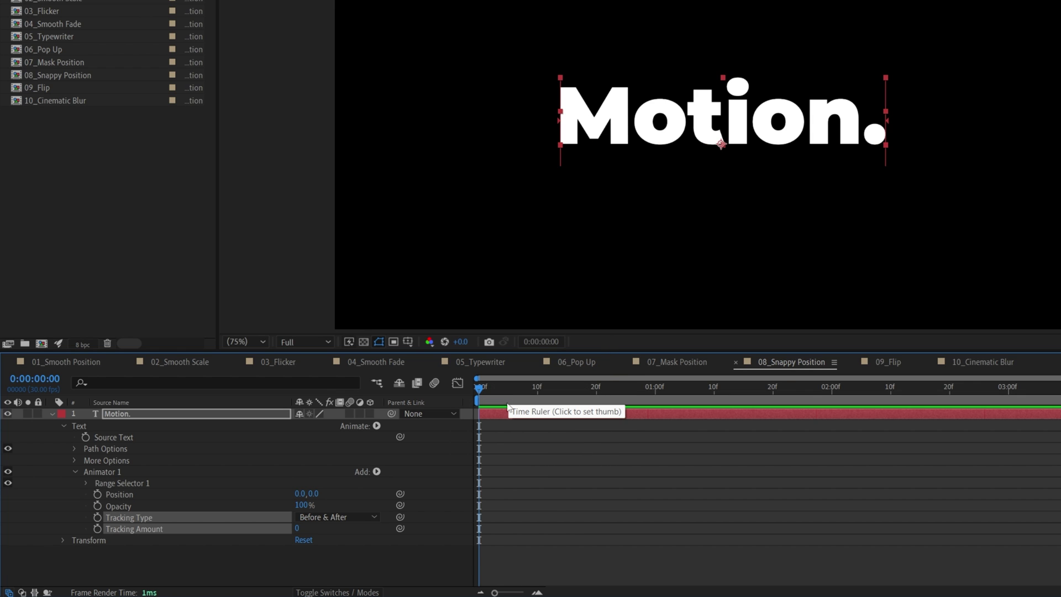
Set the animator Position to 0,100, Tracking Amount to -110 and Opacity to 0%.
{"action": "left_click", "coordinate": [313, 495]}
{"action": "type", "text": "10"}
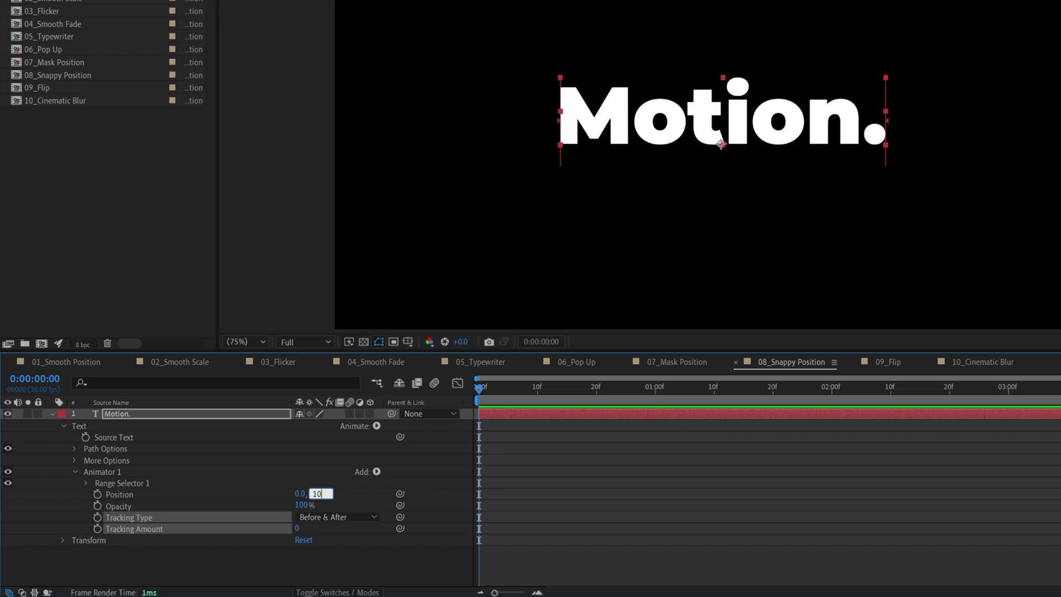
{"action": "type", "text": "0"}
{"action": "key", "text": "Return"}
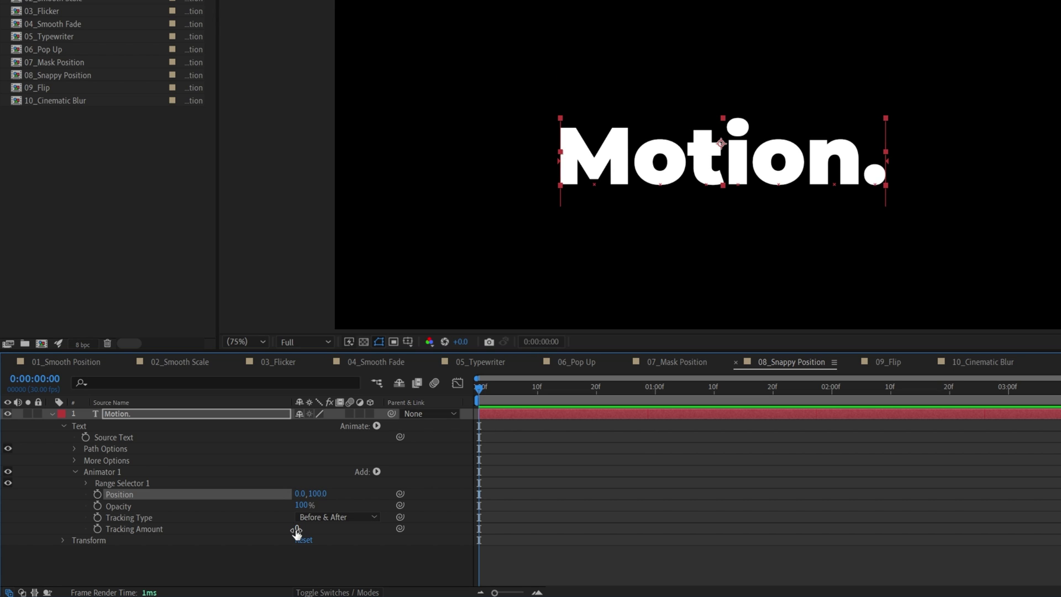
{"action": "left_click_drag", "start_coordinate": [297, 530], "coordinate": [232, 532]}
{"action": "left_click", "coordinate": [304, 528]}
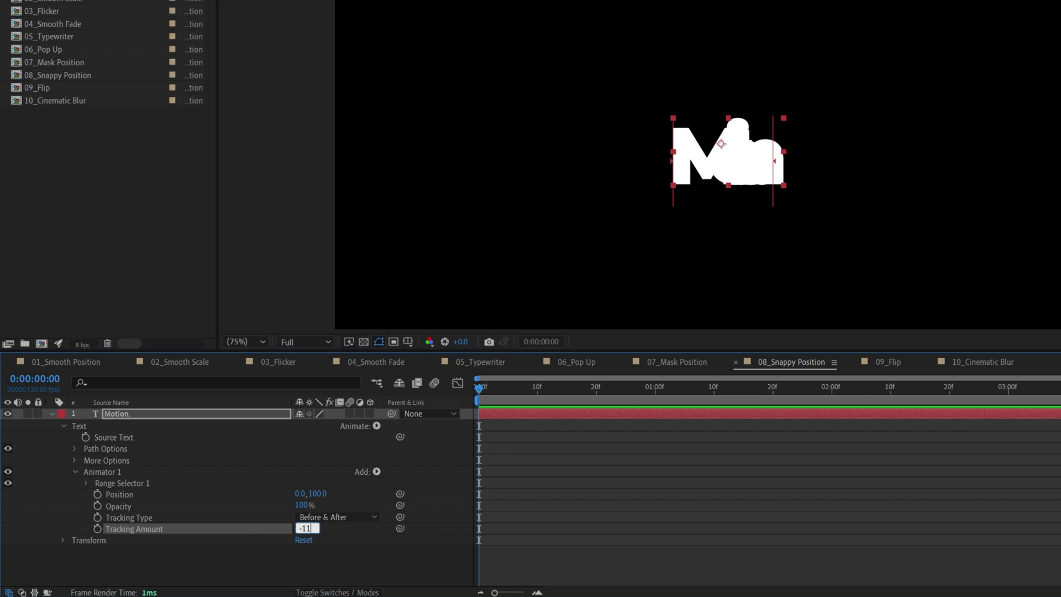
{"action": "key", "text": "Return"}
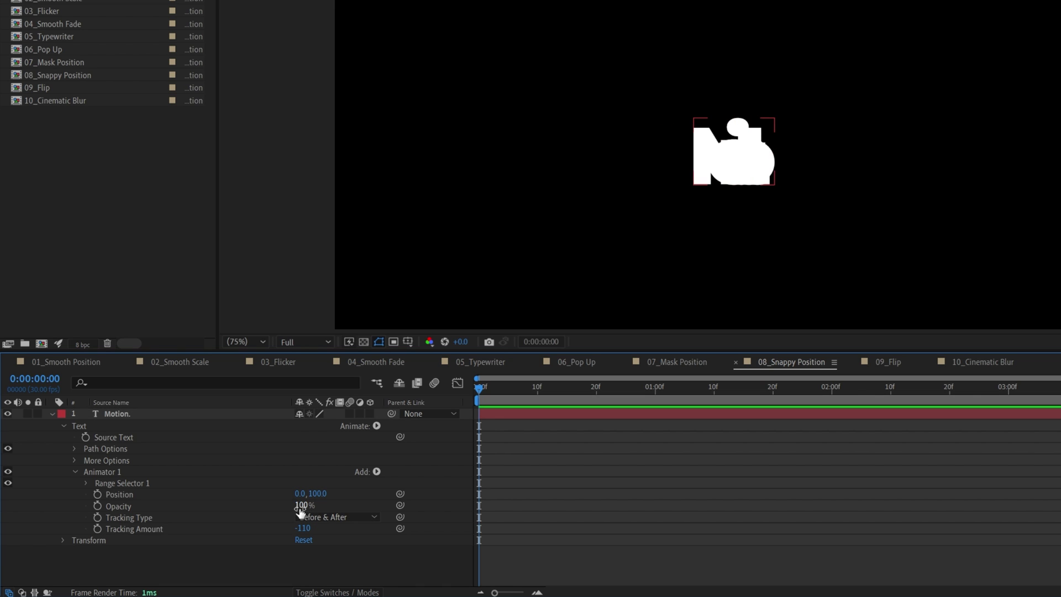
{"action": "left_click_drag", "start_coordinate": [303, 505], "coordinate": [122, 509]}
Keyframe Range Start from 0% at frame 0 to 100% at one second, with Easy Ease.
{"action": "left_click", "coordinate": [86, 483]}
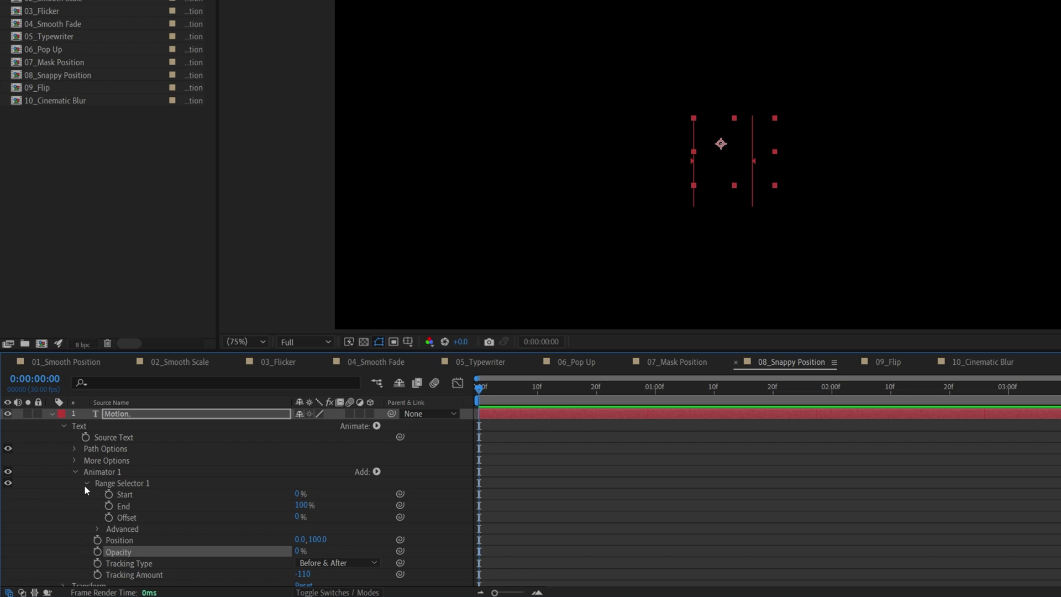
{"action": "left_click", "coordinate": [109, 494]}
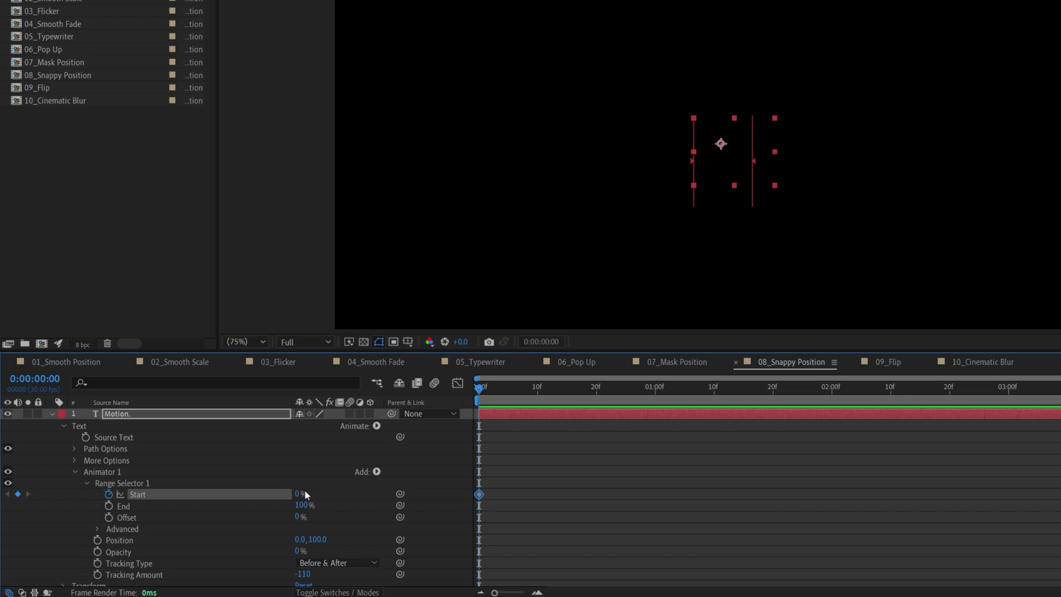
{"action": "left_click_drag", "start_coordinate": [602, 395], "coordinate": [655, 395]}
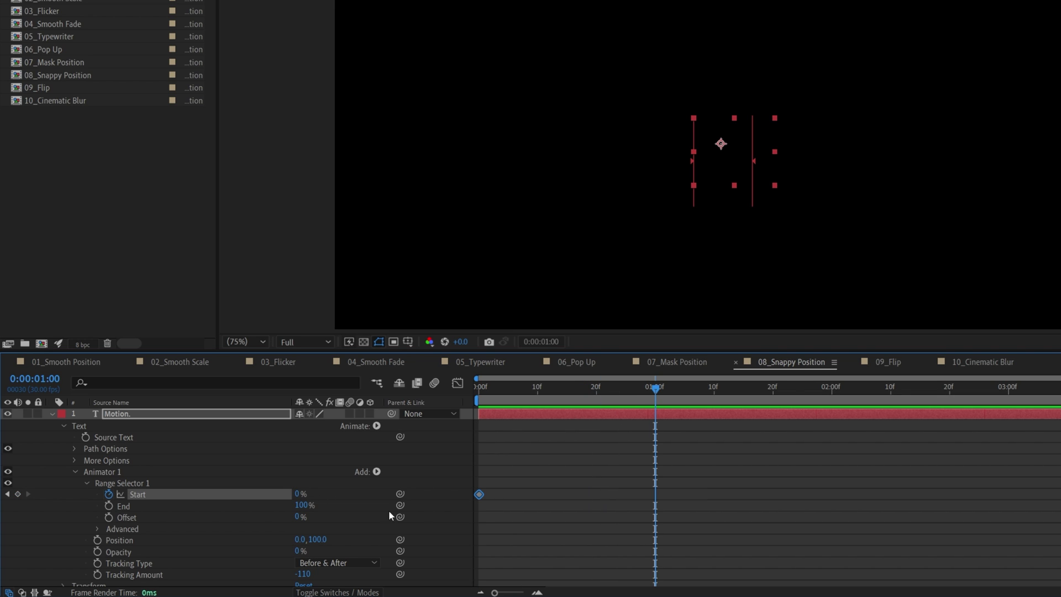
{"action": "left_click_drag", "start_coordinate": [299, 494], "coordinate": [354, 494]}
{"action": "left_click_drag", "start_coordinate": [693, 469], "coordinate": [478, 516]}
{"action": "key", "text": "F9"}
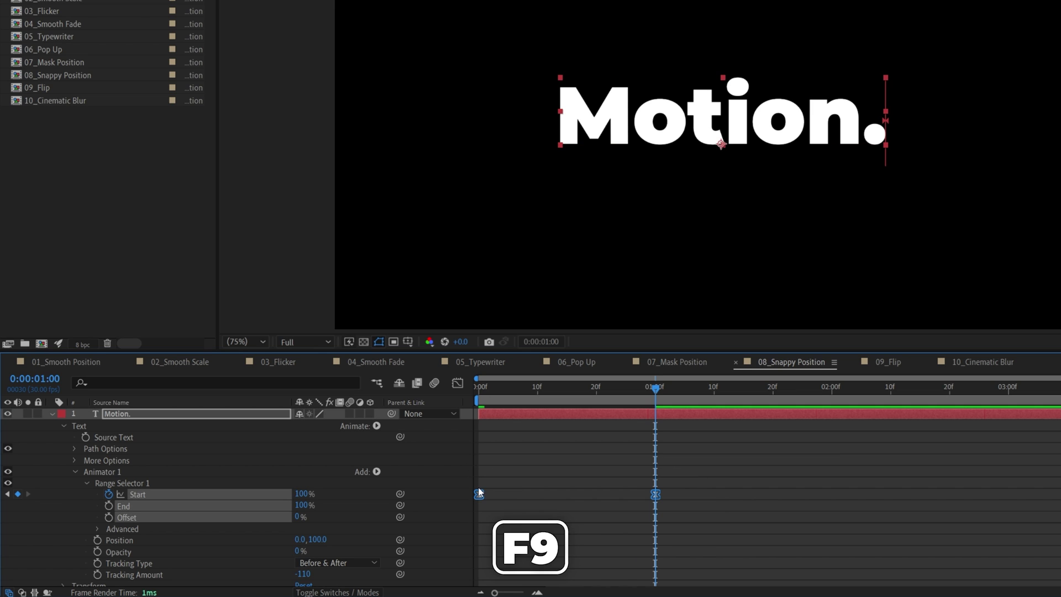
Sharpen the Start speed curve into an early spike, enable motion blur, and preview.
{"action": "left_click", "coordinate": [457, 383]}
{"action": "left_click_drag", "start_coordinate": [710, 508], "coordinate": [549, 554]}
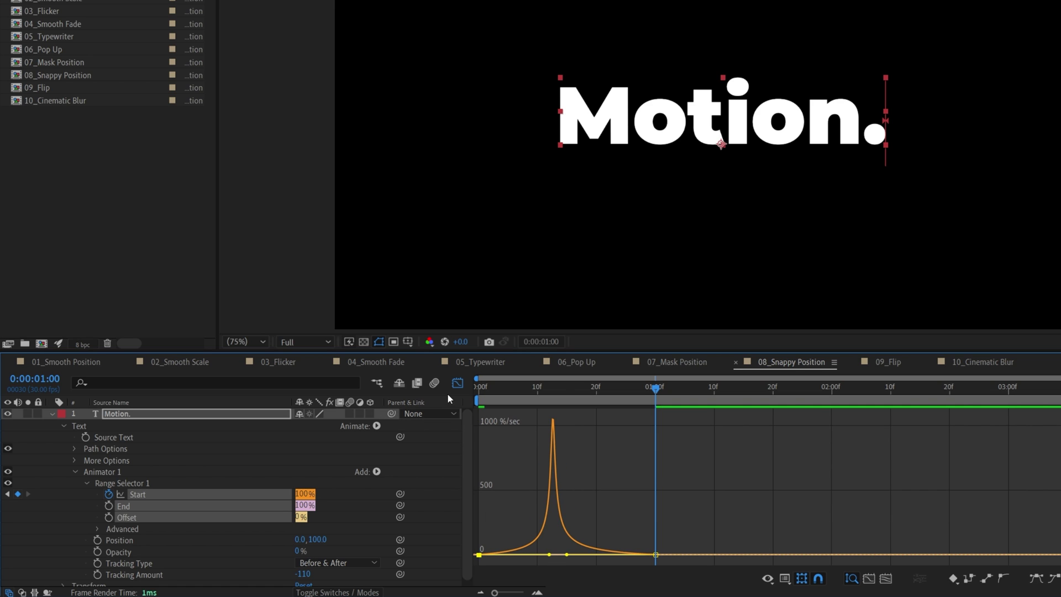
{"action": "left_click", "coordinate": [457, 383]}
{"action": "left_click", "coordinate": [350, 413]}
{"action": "key", "text": "space"}
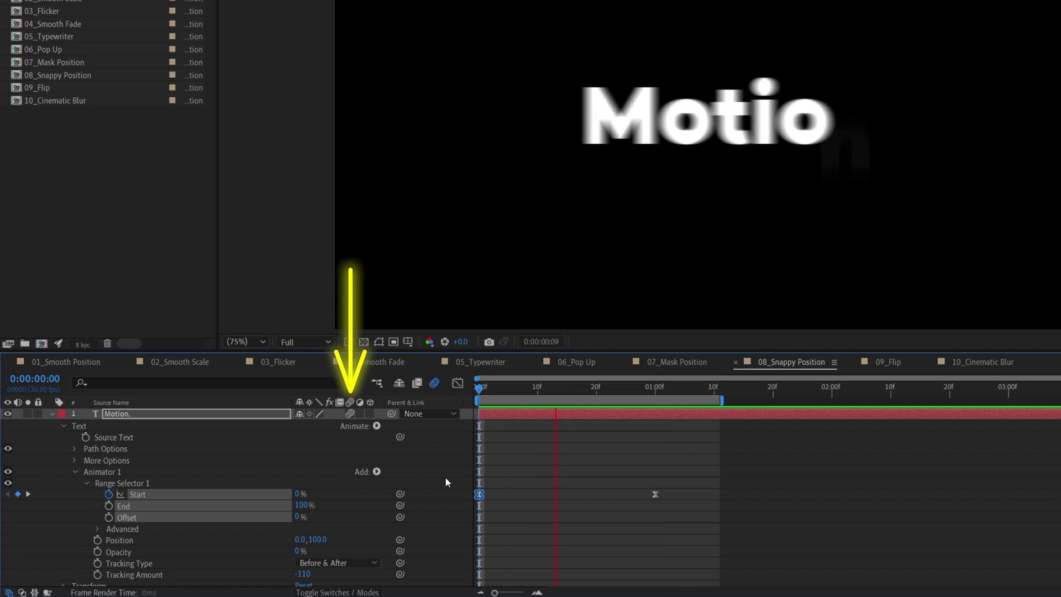
{"action": "key", "text": "space"}
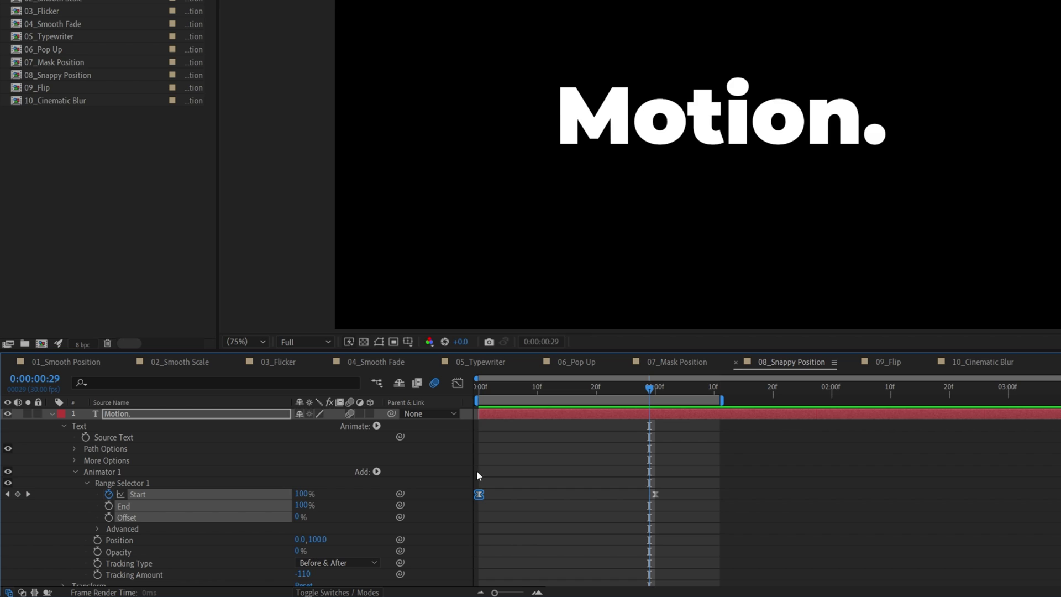
{"action": "left_click", "coordinate": [888, 362]}
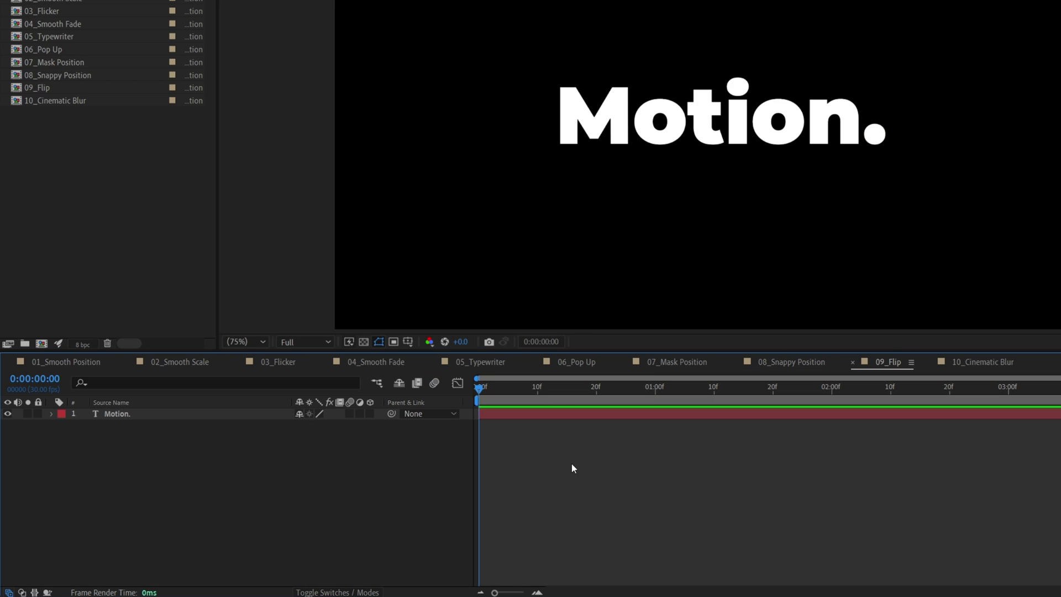
Enable per-character 3D and add a Rotation animator with Opacity to the 09_Flip text.
{"action": "left_click", "coordinate": [51, 414]}
{"action": "left_click", "coordinate": [376, 425]}
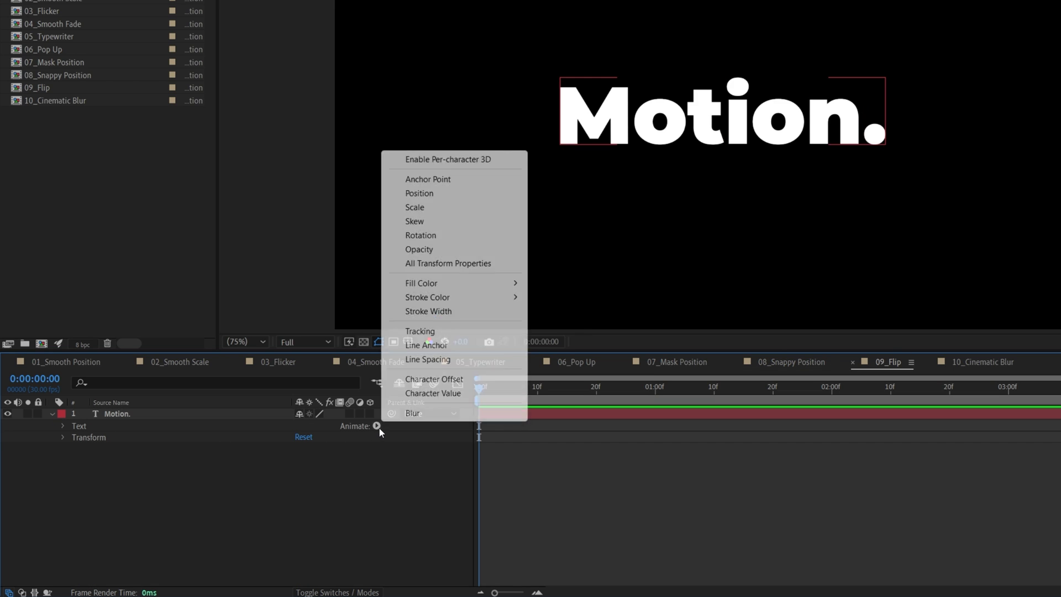
{"action": "left_click", "coordinate": [492, 161]}
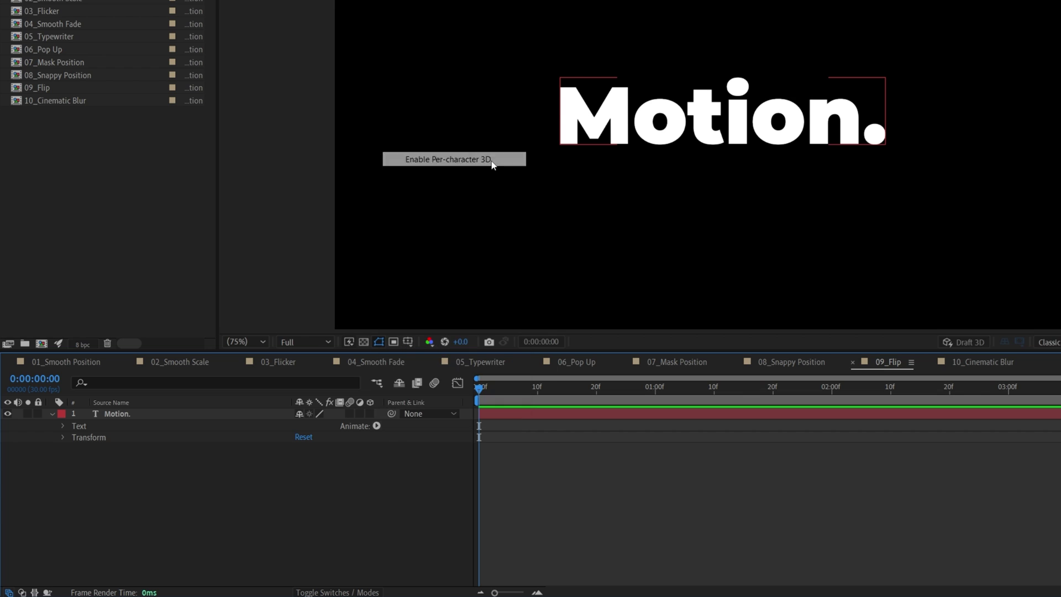
{"action": "left_click", "coordinate": [376, 427]}
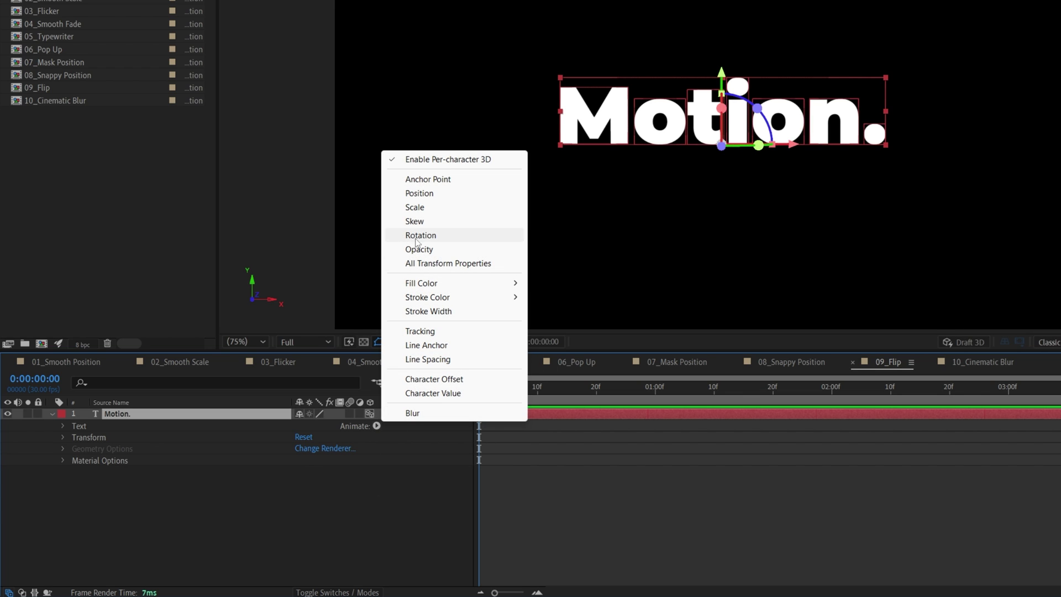
{"action": "left_click", "coordinate": [436, 236]}
{"action": "left_click", "coordinate": [374, 472]}
{"action": "mouse_move", "coordinate": [410, 475]}
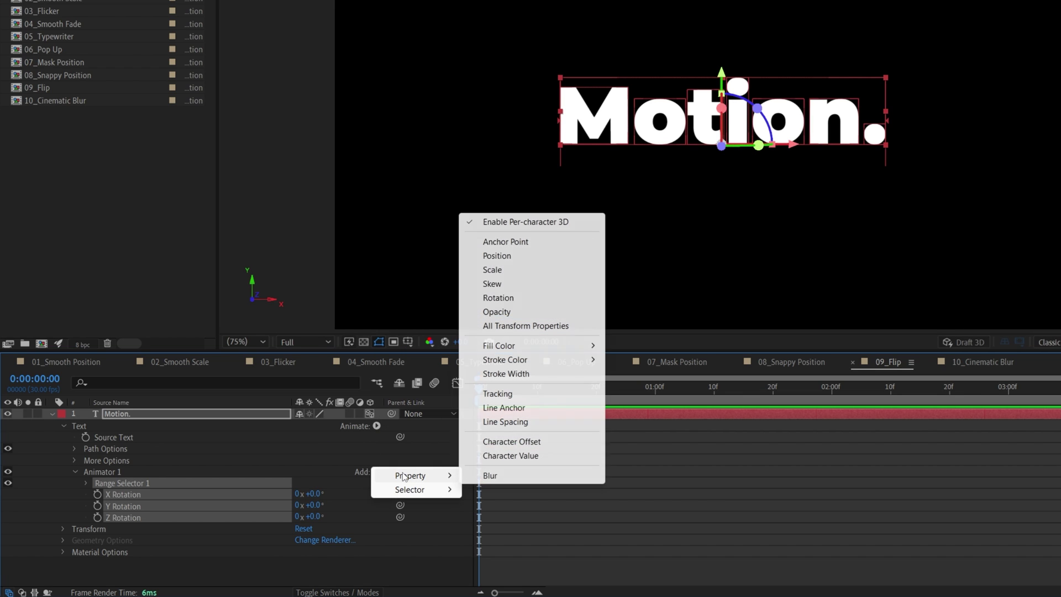
{"action": "left_click", "coordinate": [487, 313]}
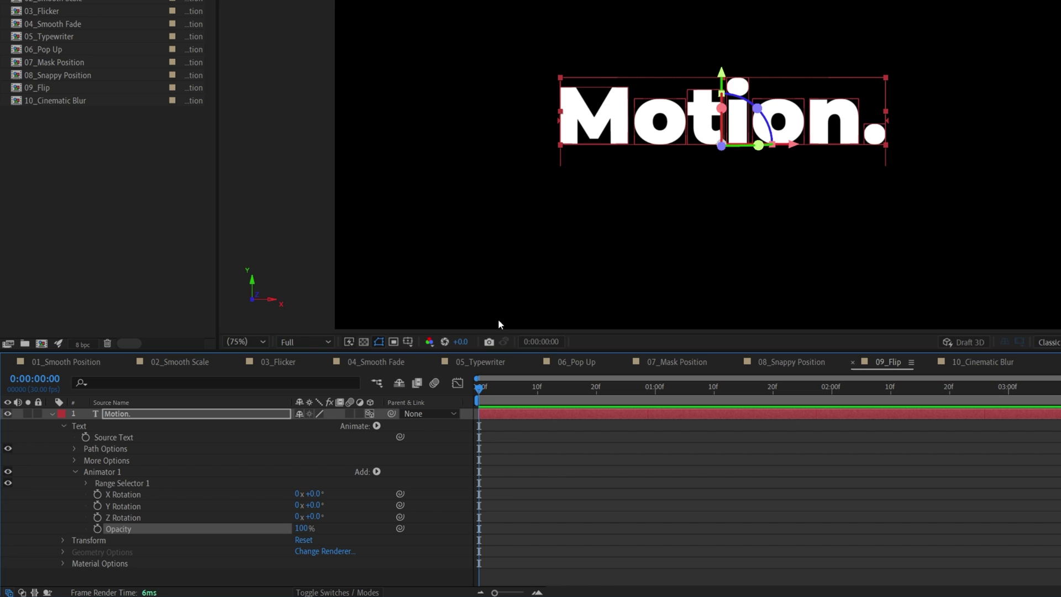
Set the animator Y Rotation to -90° and Opacity to 0%.
{"action": "left_click", "coordinate": [316, 505]}
{"action": "type", "text": "-90"}
{"action": "key", "text": "Return"}
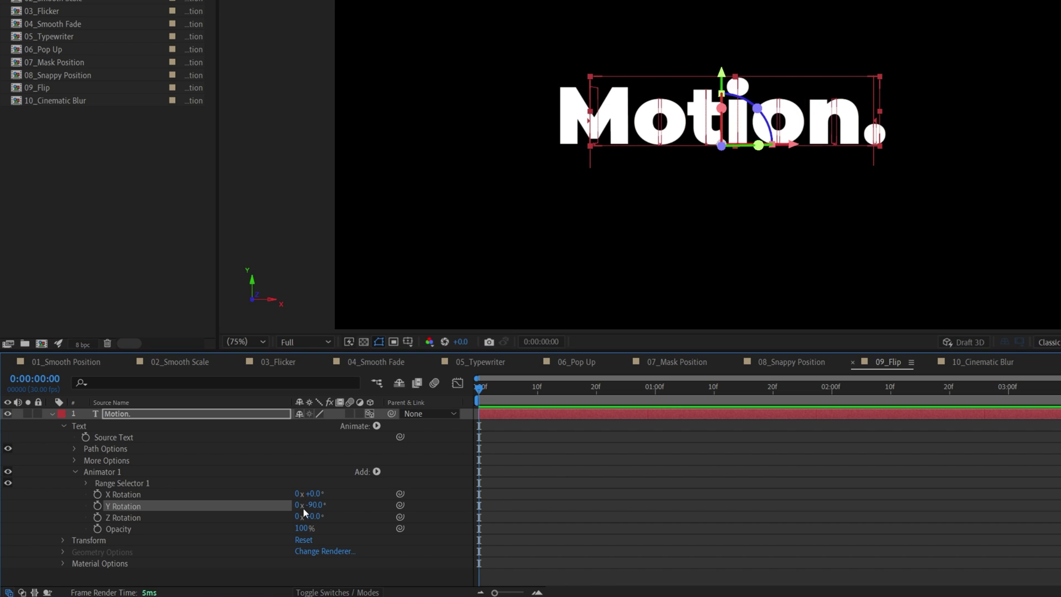
{"action": "left_click_drag", "start_coordinate": [304, 529], "coordinate": [149, 530]}
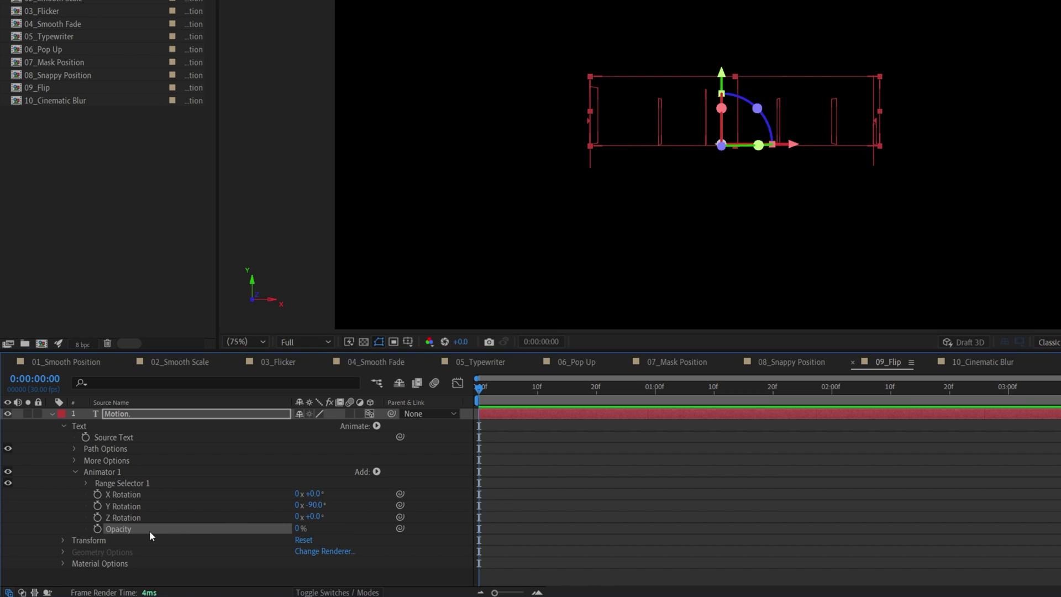
{"action": "left_click", "coordinate": [85, 483]}
Keyframe the range selector Offset from -100% at the start to 100% at one second.
{"action": "left_click", "coordinate": [108, 516]}
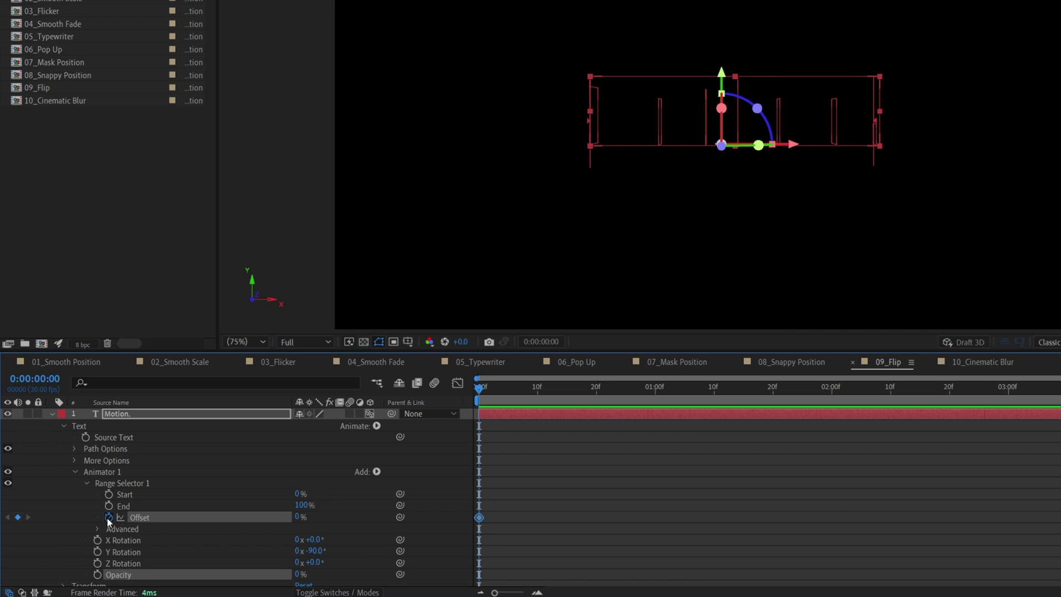
{"action": "left_click_drag", "start_coordinate": [300, 517], "coordinate": [232, 517]}
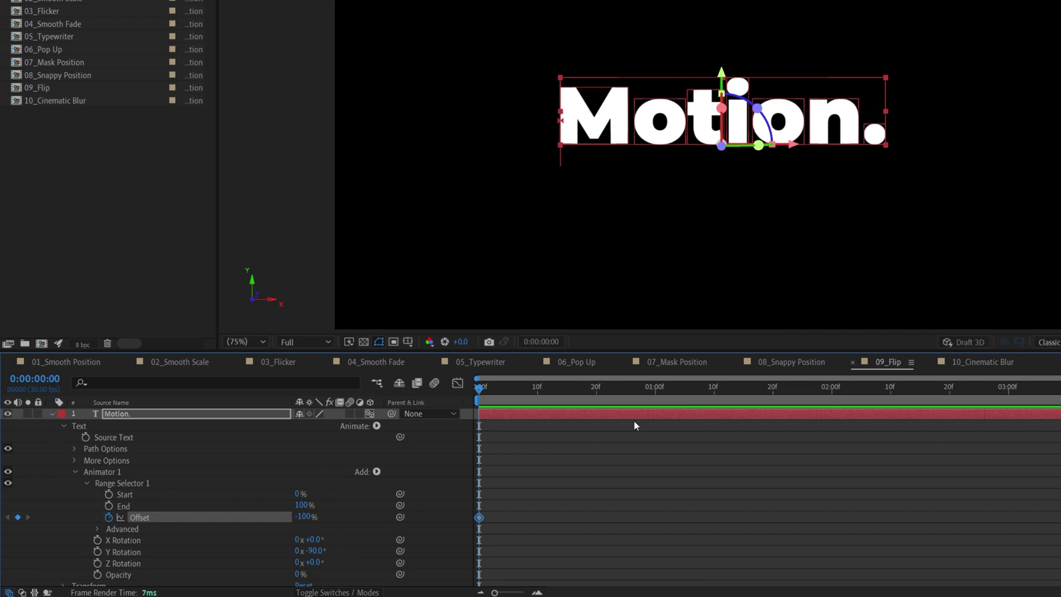
{"action": "left_click", "coordinate": [658, 393]}
{"action": "left_click_drag", "start_coordinate": [300, 516], "coordinate": [409, 517]}
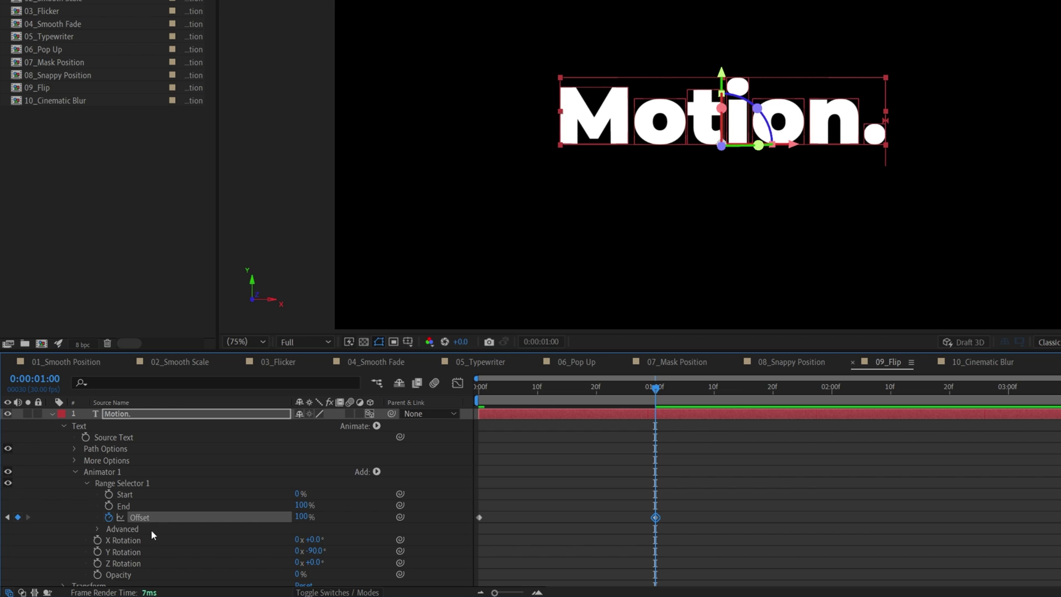
Set the Advanced range shape to Ramp Up with Ease High 50% and Ease Low 100%.
{"action": "left_click", "coordinate": [98, 530]}
{"action": "left_click", "coordinate": [337, 534]}
{"action": "left_click", "coordinate": [355, 467]}
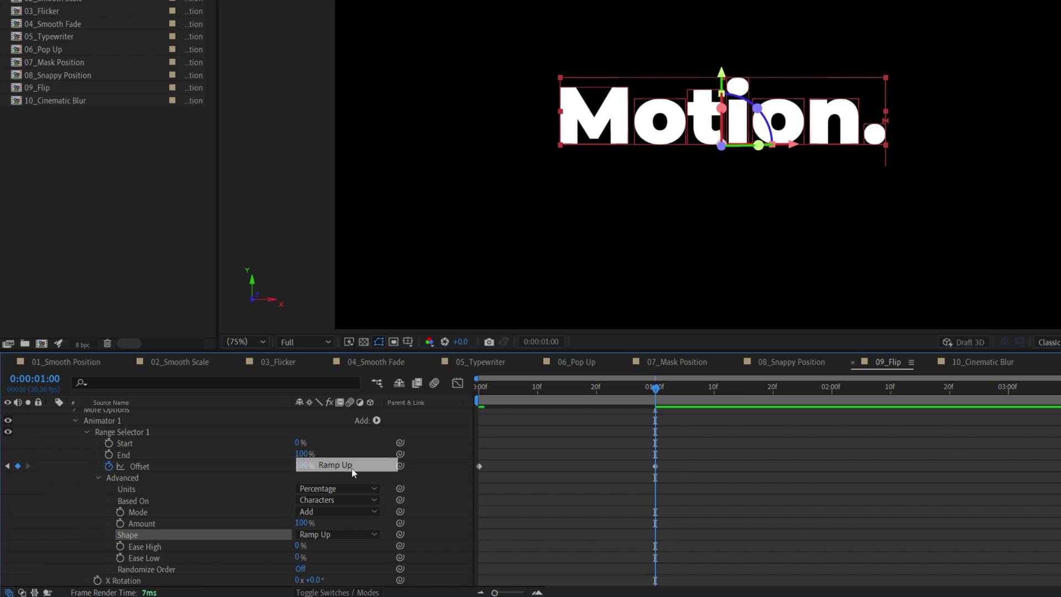
{"action": "left_click", "coordinate": [298, 546]}
{"action": "type", "text": "50"}
{"action": "key", "text": "Tab"}
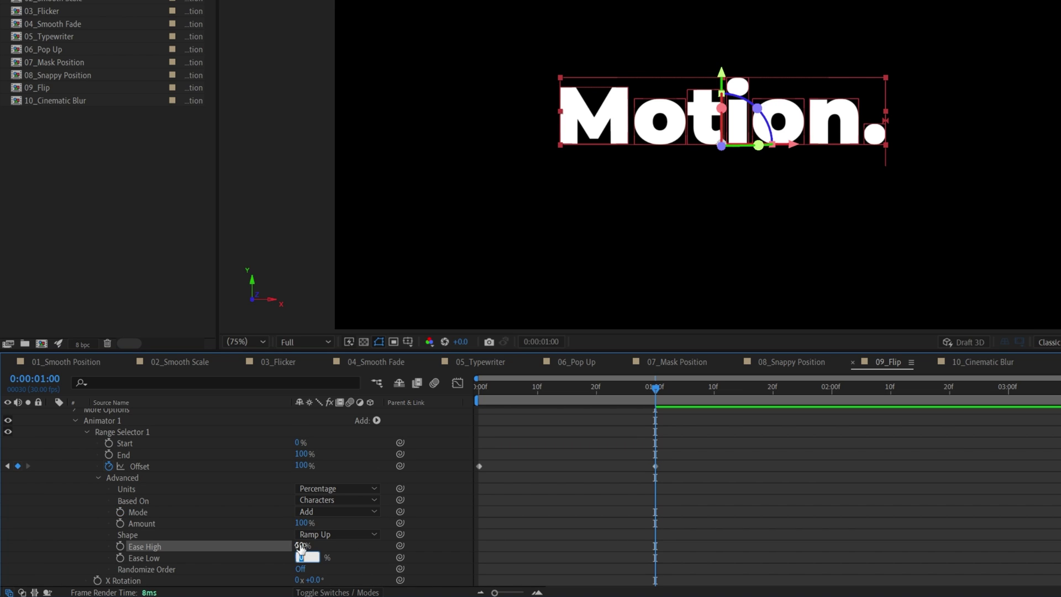
{"action": "type", "text": "100"}
{"action": "key", "text": "Return"}
Enable motion blur on the text layer and preview the flip animation.
{"action": "scroll", "coordinate": [347, 419], "scroll_direction": "up", "scroll_amount": 3}
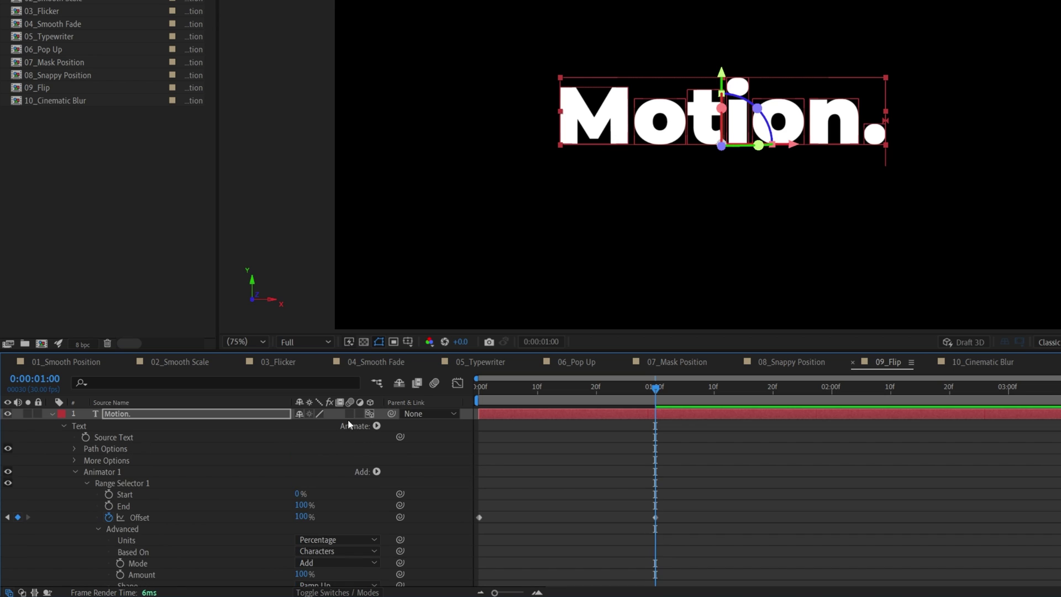
{"action": "left_click", "coordinate": [350, 414]}
{"action": "key", "text": "space"}
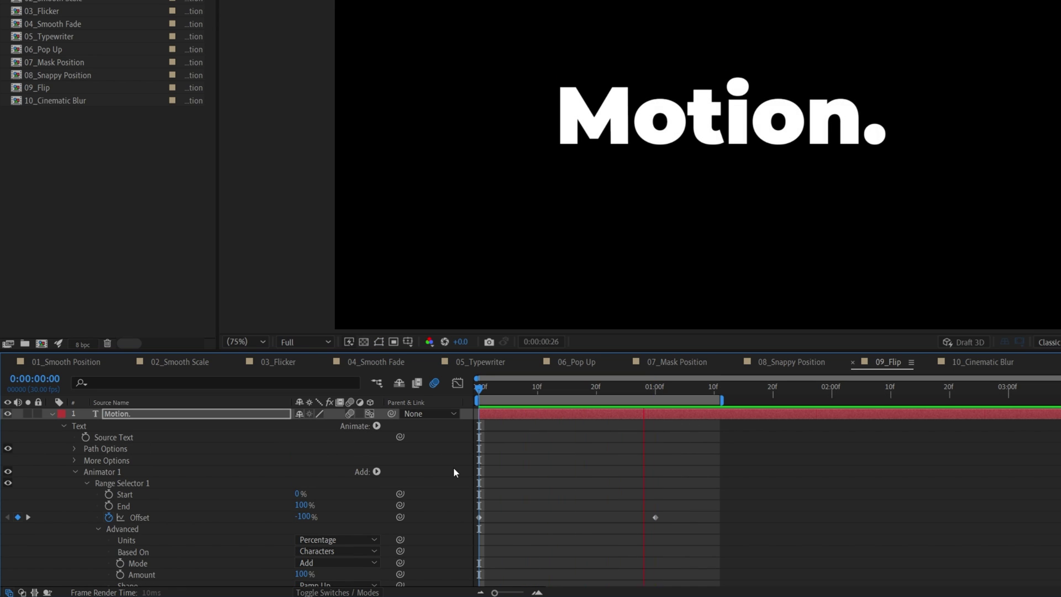
{"action": "key", "text": "space"}
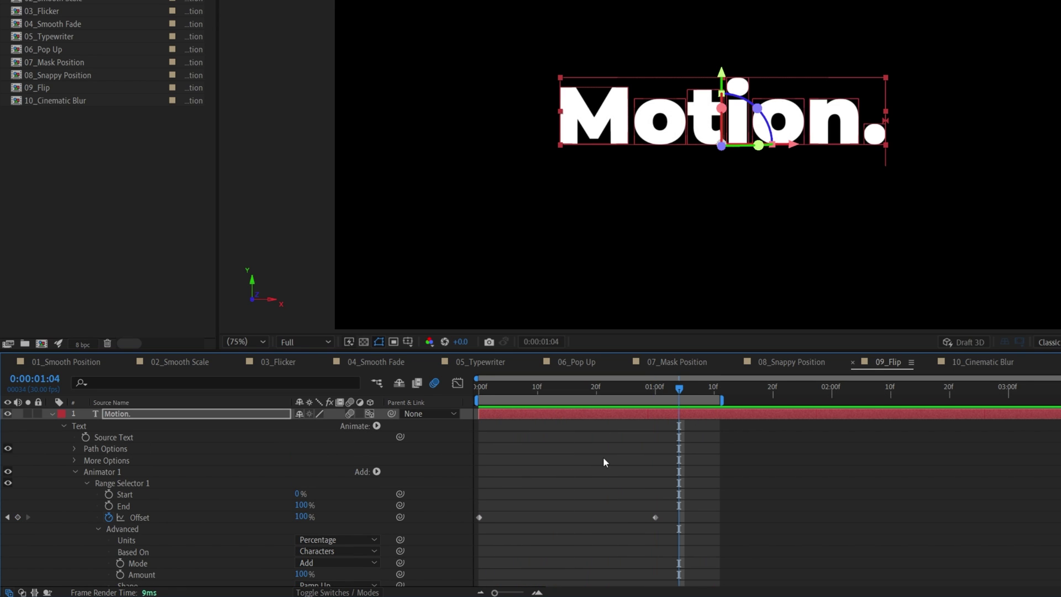
{"action": "left_click", "coordinate": [977, 362]}
Add a Blur animator with Opacity to the Motion. text in 10_Cinematic Blur.
{"action": "left_click", "coordinate": [48, 416]}
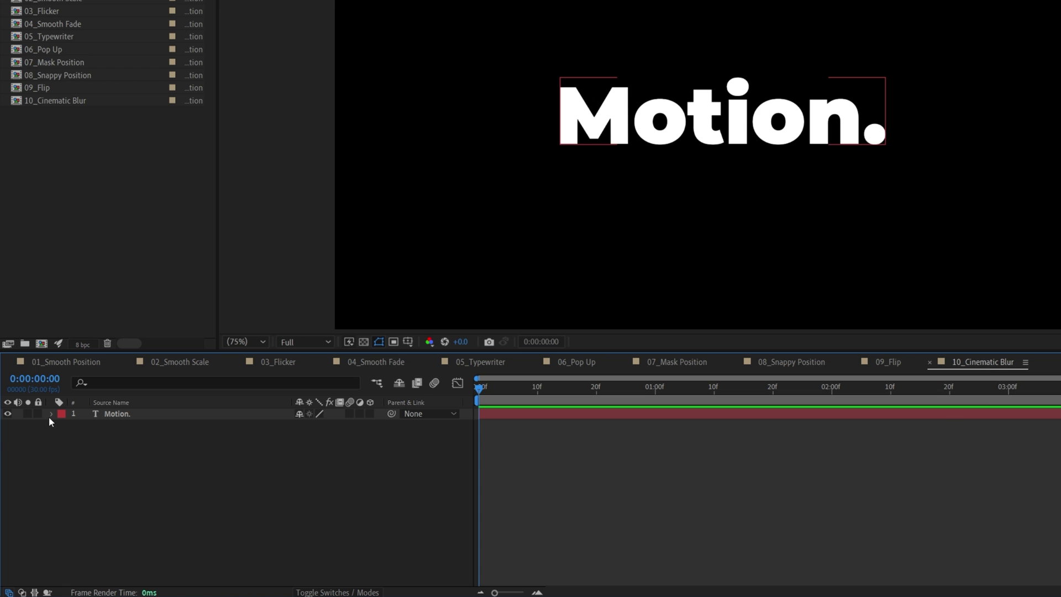
{"action": "left_click", "coordinate": [51, 413]}
{"action": "left_click", "coordinate": [376, 426]}
{"action": "left_click", "coordinate": [426, 416]}
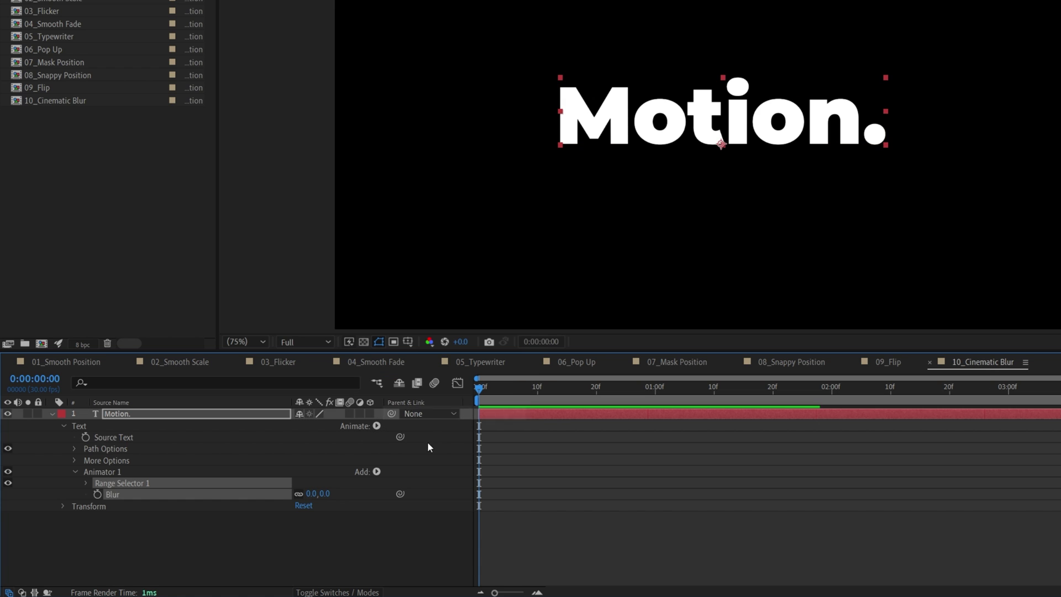
{"action": "left_click", "coordinate": [373, 472]}
{"action": "mouse_move", "coordinate": [396, 475]}
{"action": "left_click", "coordinate": [497, 312]}
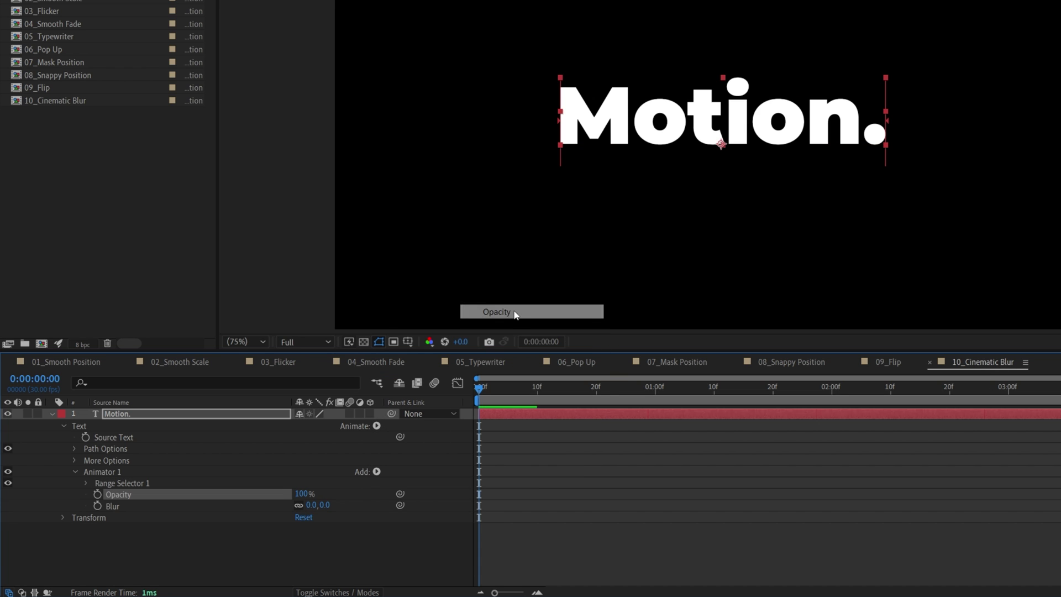
Set the animator Blur to 200,200 and Opacity to 0%.
{"action": "left_click", "coordinate": [313, 505]}
{"action": "type", "text": "200"}
{"action": "key", "text": "Return"}
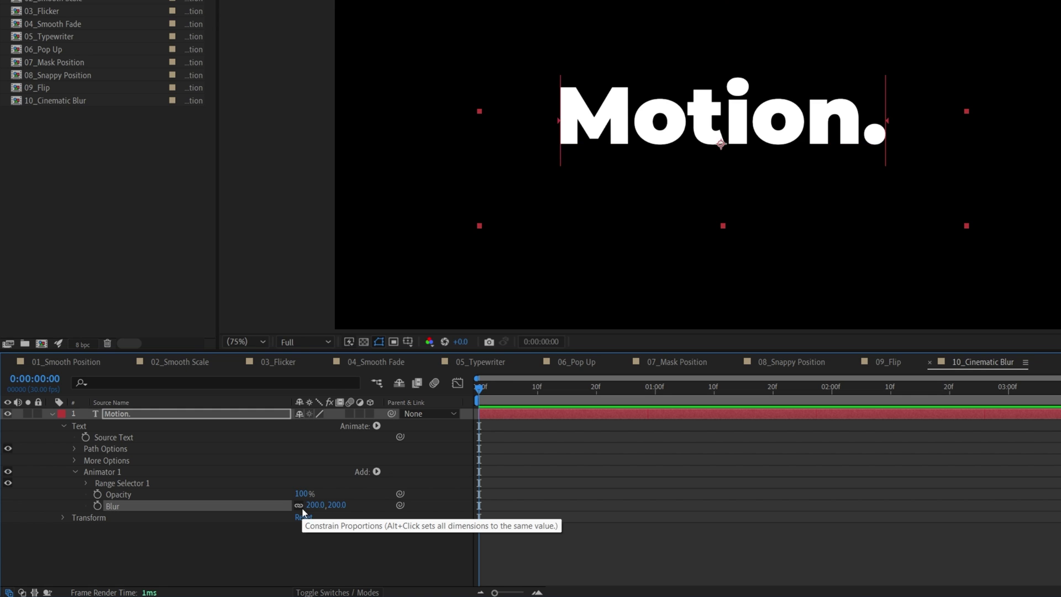
{"action": "left_click_drag", "start_coordinate": [301, 494], "coordinate": [174, 501]}
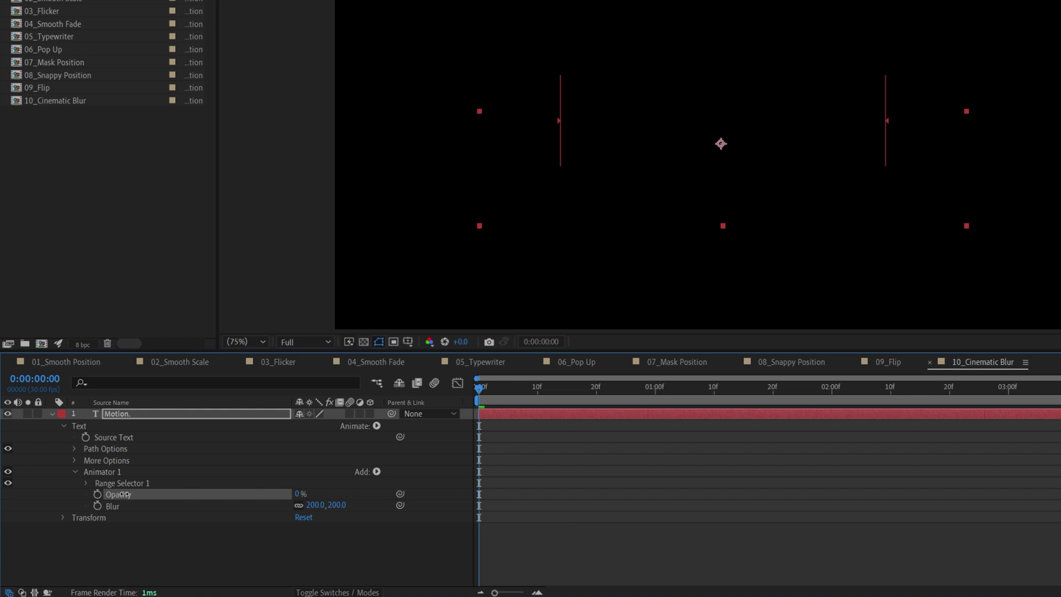
{"action": "left_click", "coordinate": [86, 483]}
Keyframe the range selector Offset from -100% at the start to 100% at one second.
{"action": "left_click", "coordinate": [109, 517]}
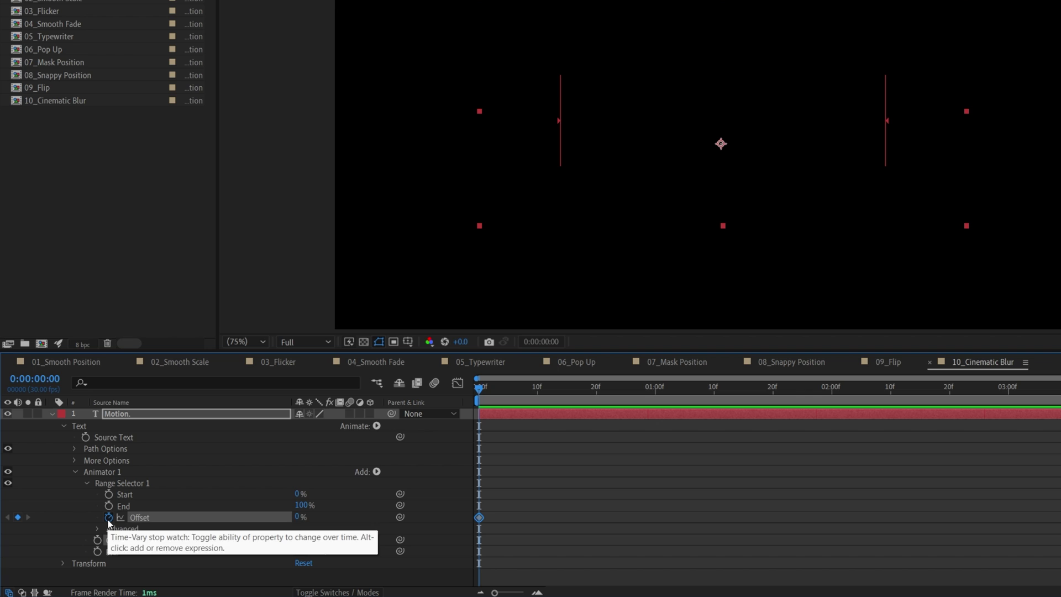
{"action": "left_click_drag", "start_coordinate": [298, 517], "coordinate": [232, 517]}
{"action": "left_click", "coordinate": [658, 391]}
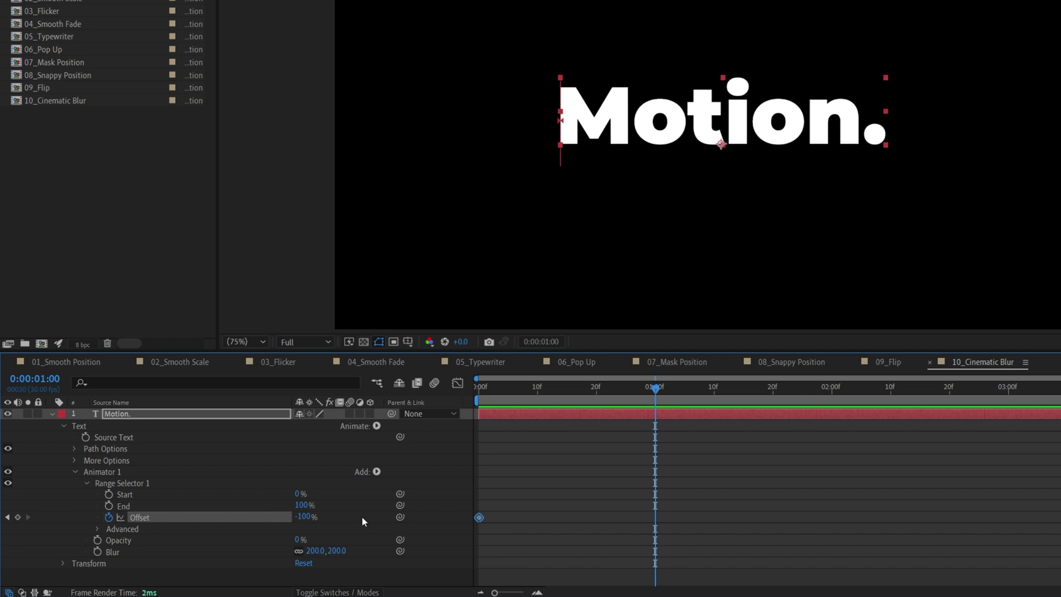
{"action": "left_click_drag", "start_coordinate": [303, 517], "coordinate": [631, 489]}
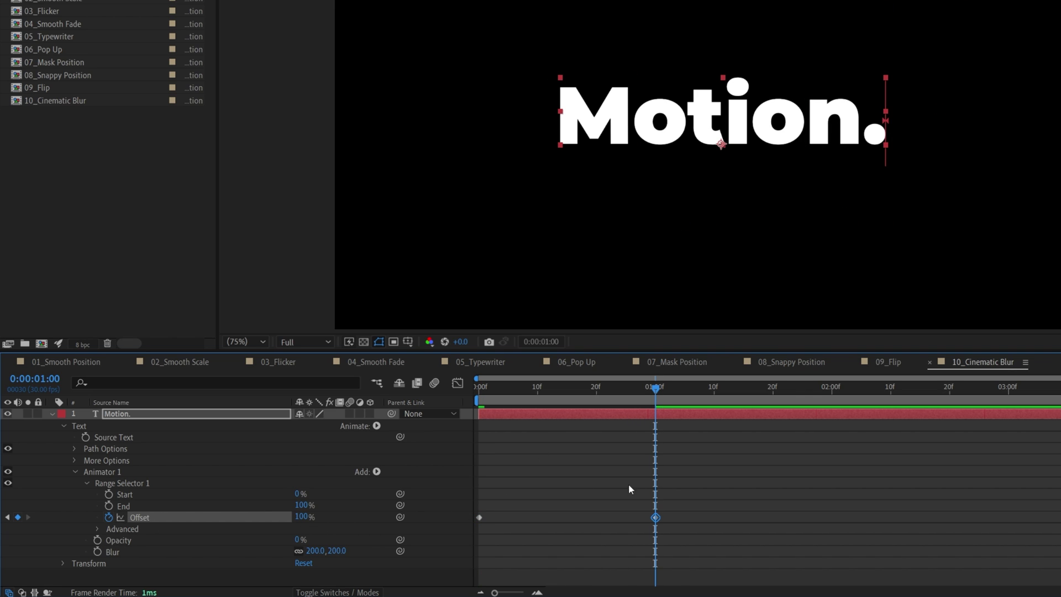
Set the range shape to Ramp Up, turn Randomize Order on, and preview the blur reveal.
{"action": "left_click", "coordinate": [98, 529]}
{"action": "left_click", "coordinate": [324, 535]}
{"action": "left_click", "coordinate": [332, 465]}
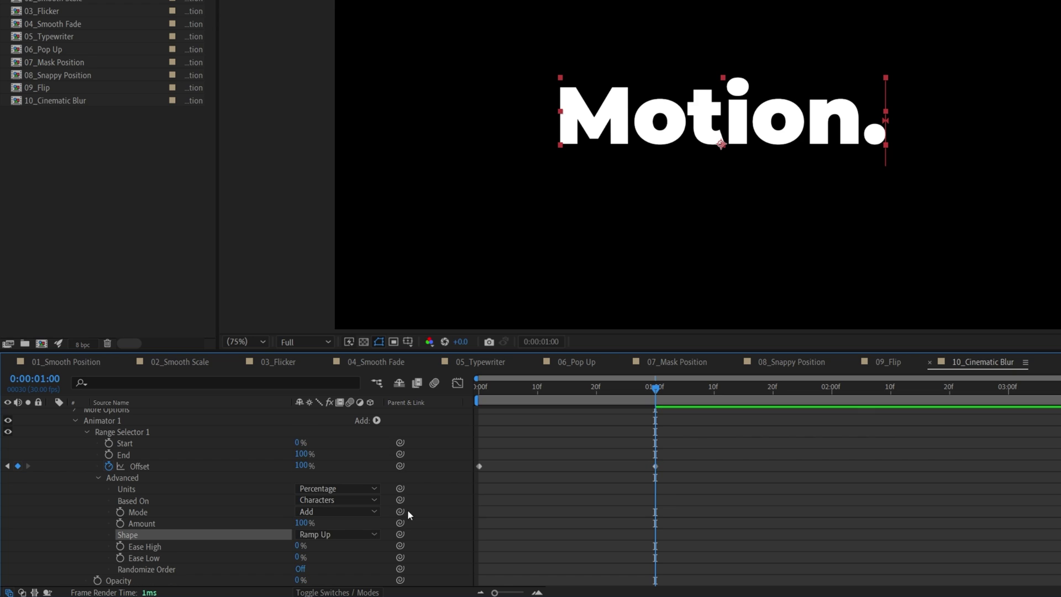
{"action": "scroll", "coordinate": [337, 555], "scroll_direction": "down", "scroll_amount": 2}
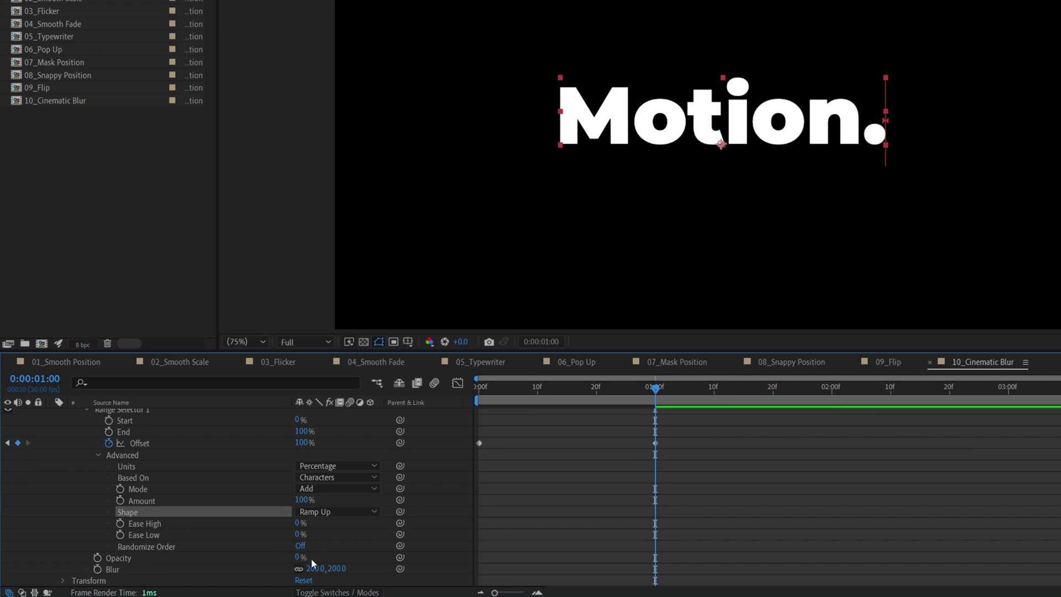
{"action": "left_click", "coordinate": [302, 546]}
{"action": "key", "text": "space"}
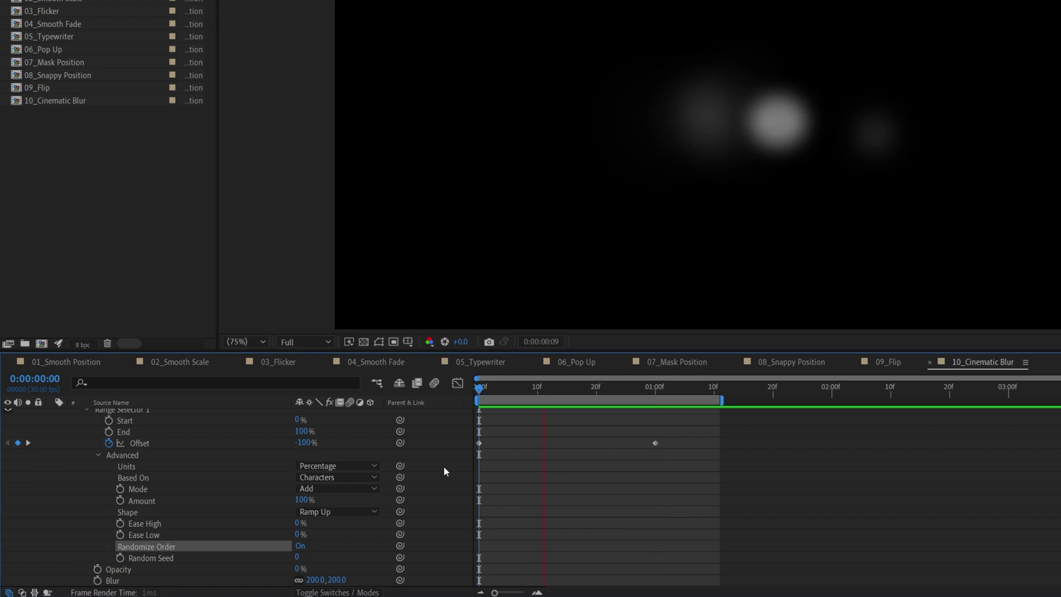